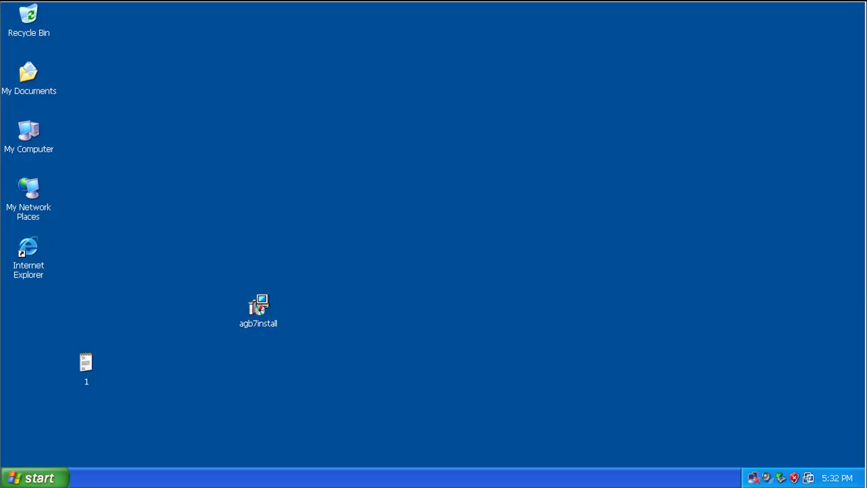
- Move the agb7install and 1 icons into the desktop's left column
{"action": "double_click", "coordinate": [260, 309]}
{"action": "left_click_drag", "start_coordinate": [252, 324], "coordinate": [133, 380]}
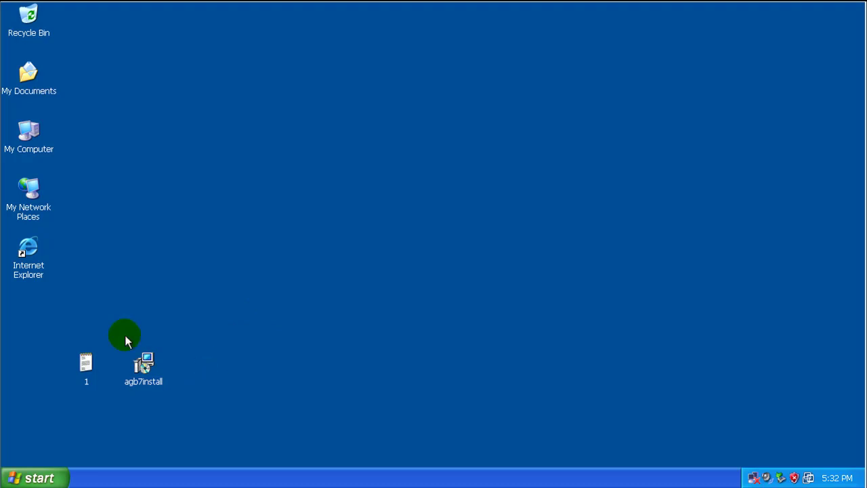
{"action": "left_click_drag", "start_coordinate": [87, 362], "coordinate": [38, 308]}
- Check the agb7install file's properties, then place the installer icon under file 1
{"action": "right_click", "coordinate": [150, 366]}
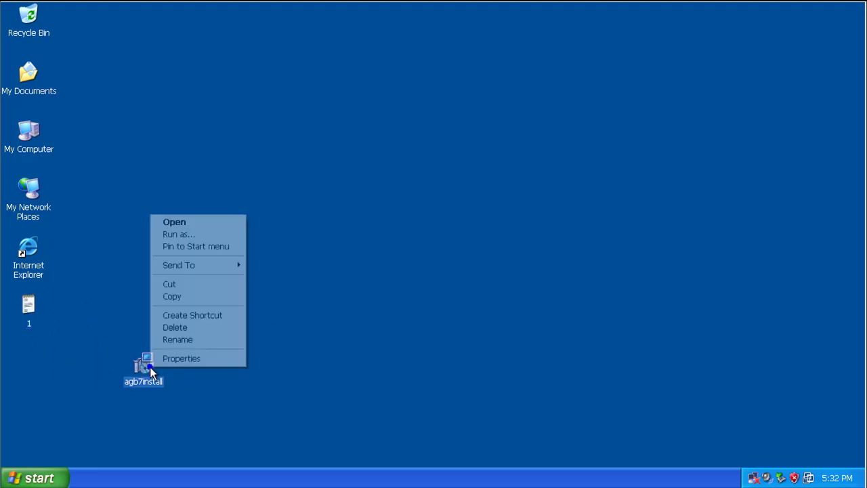
{"action": "left_click", "coordinate": [187, 357]}
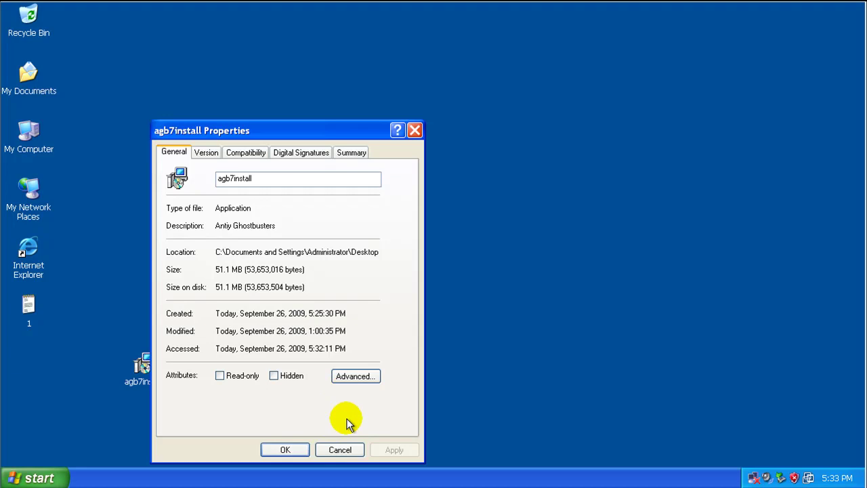
{"action": "left_click", "coordinate": [345, 449]}
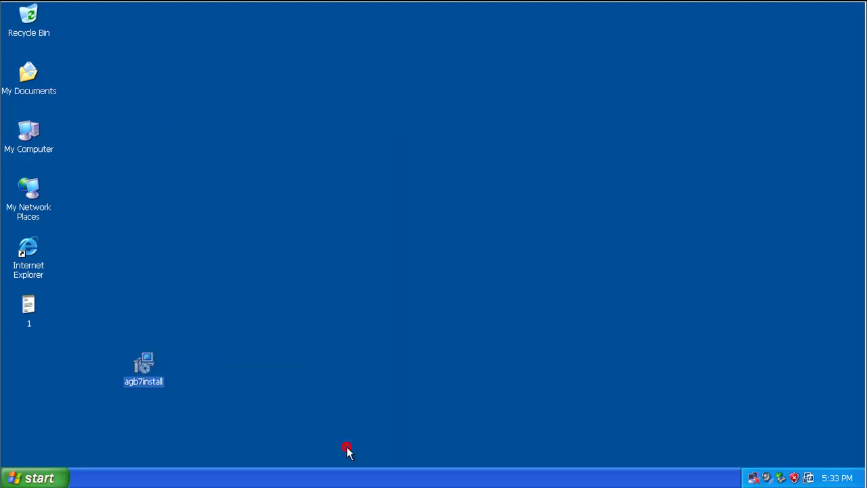
{"action": "left_click", "coordinate": [217, 381]}
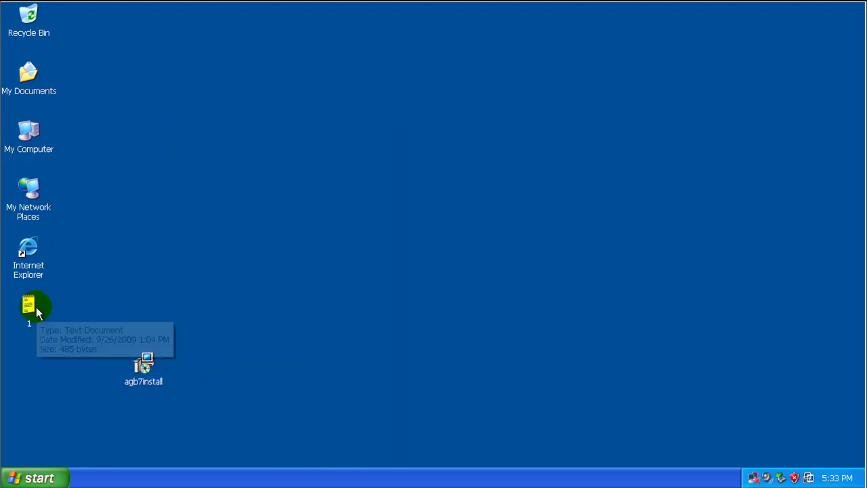
{"action": "left_click_drag", "start_coordinate": [131, 353], "coordinate": [63, 362]}
- Run agb7install and finish Setup, accepting the license and default folder and Start Menu settings
{"action": "double_click", "coordinate": [29, 362]}
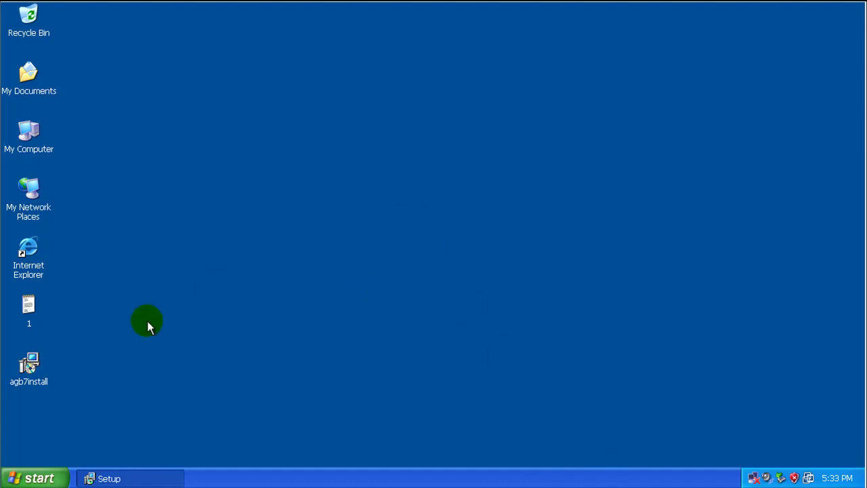
{"action": "right_click", "coordinate": [223, 478]}
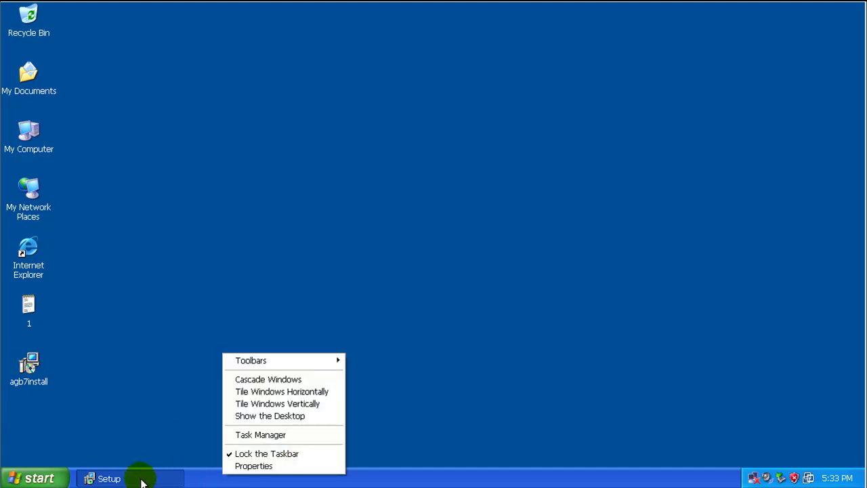
{"action": "left_click", "coordinate": [150, 423]}
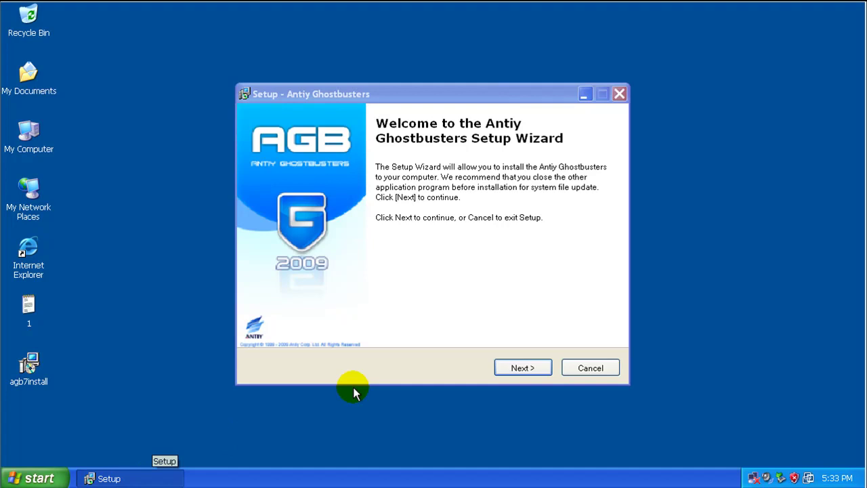
{"action": "left_click", "coordinate": [533, 368]}
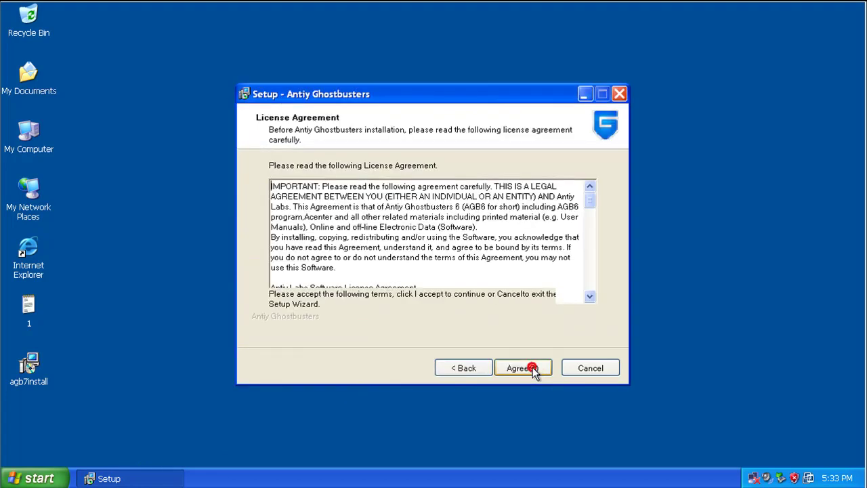
{"action": "left_click", "coordinate": [532, 369]}
{"action": "left_click", "coordinate": [532, 369]}
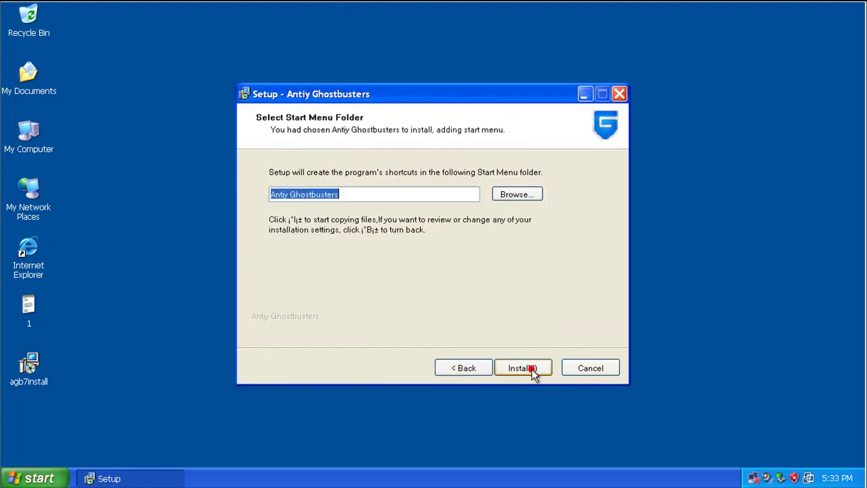
{"action": "left_click", "coordinate": [532, 369]}
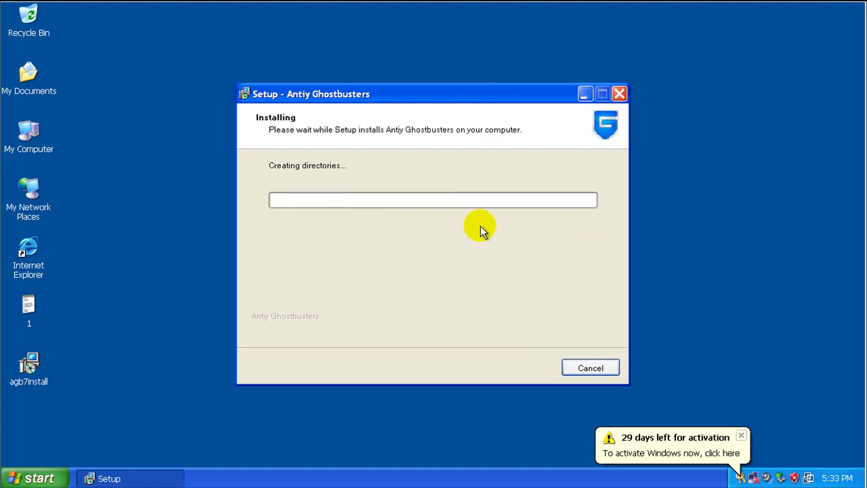
{"action": "left_click", "coordinate": [741, 435]}
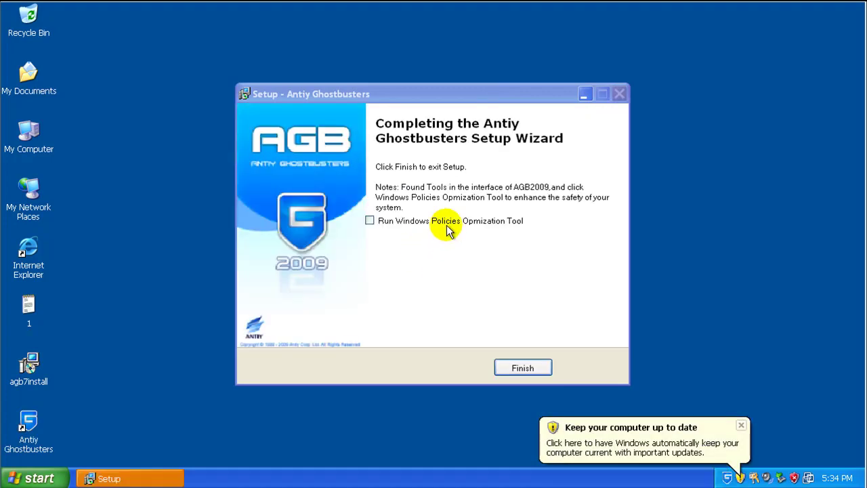
{"action": "left_click", "coordinate": [521, 369]}
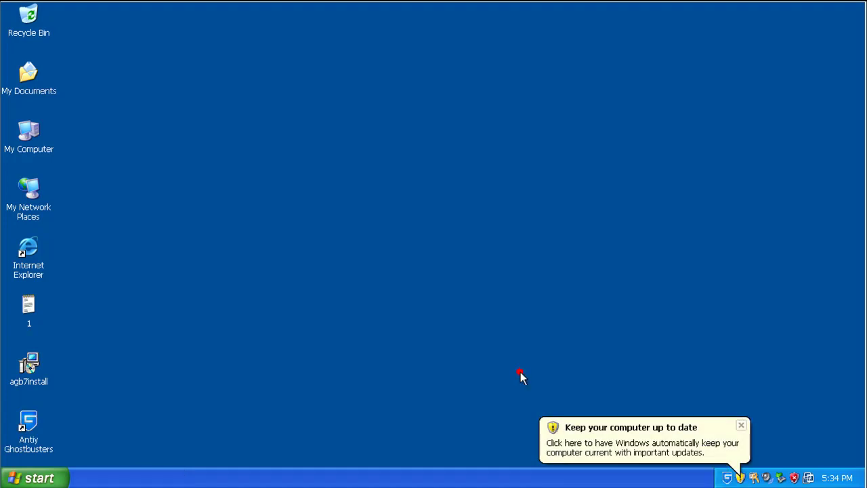
- Pick the MyComputer, Dangerous and U-Disk scan targets and acknowledge the 'no U disk' message
{"action": "left_click", "coordinate": [742, 425]}
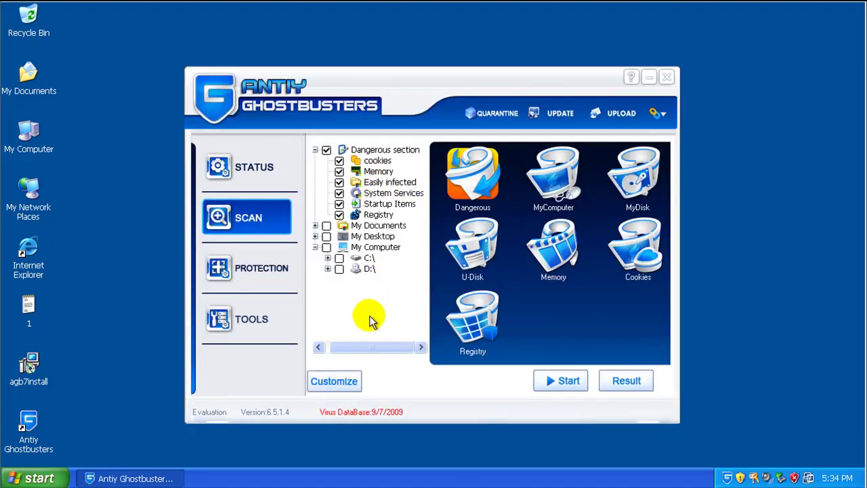
{"action": "left_click", "coordinate": [558, 178]}
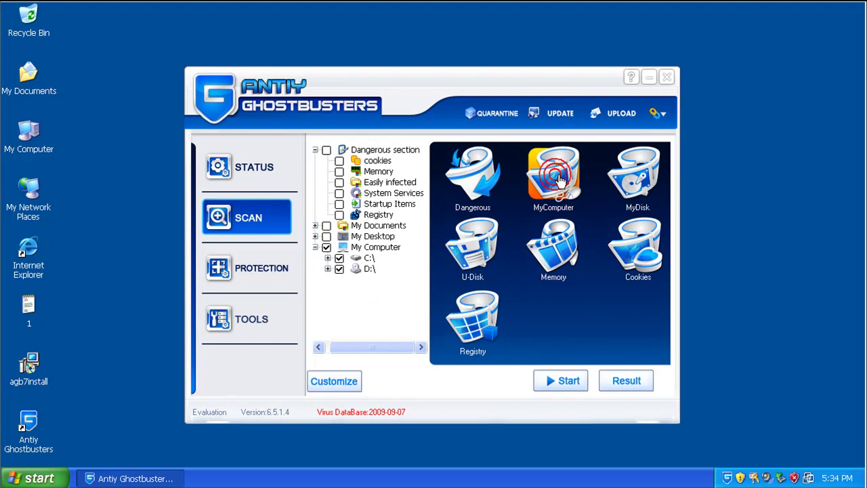
{"action": "left_click", "coordinate": [474, 178]}
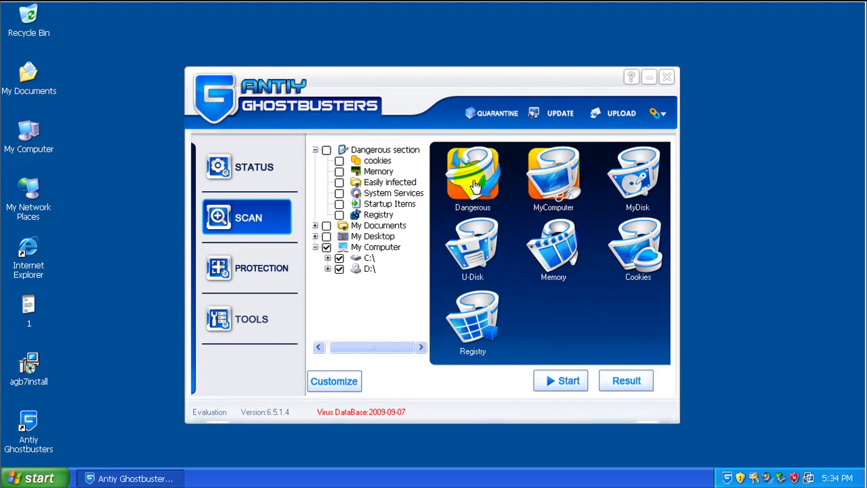
{"action": "left_click", "coordinate": [472, 249]}
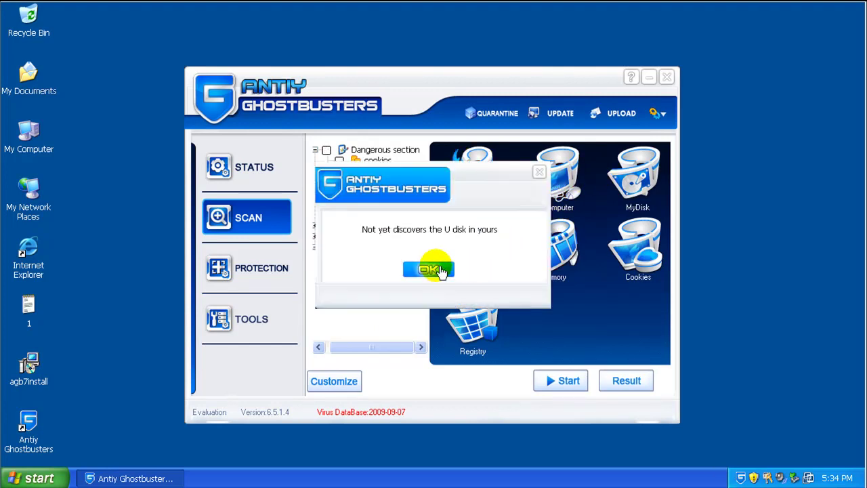
{"action": "left_click", "coordinate": [431, 270]}
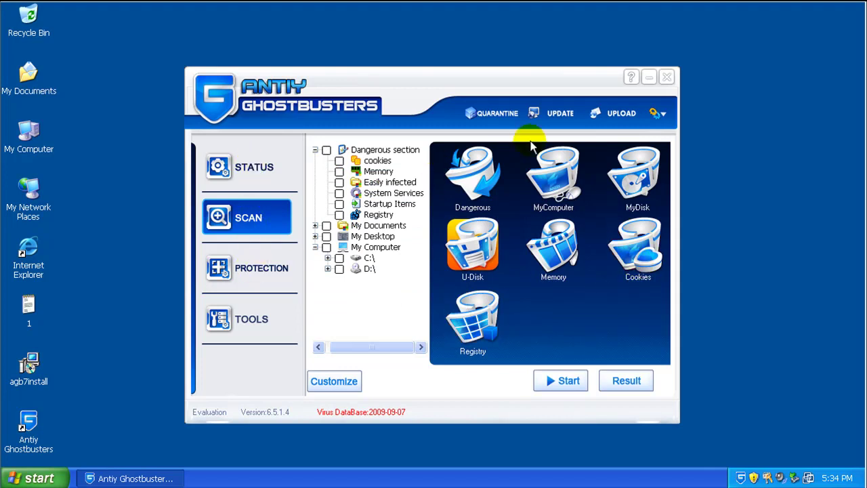
- Start the ALive online virus database update with the UPDATE button
{"action": "left_click", "coordinate": [559, 114]}
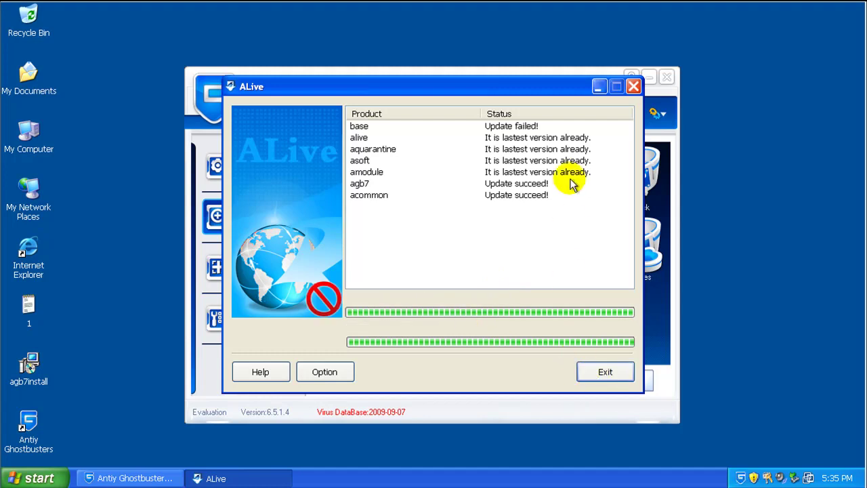
- Rerun the ALive update, close its report when base fails again, and view Protection monitors
{"action": "left_click", "coordinate": [596, 374]}
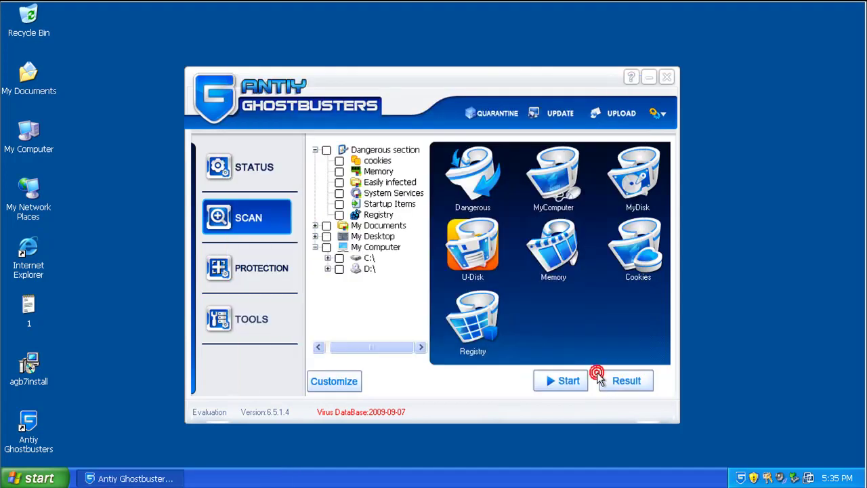
{"action": "left_click", "coordinate": [555, 112]}
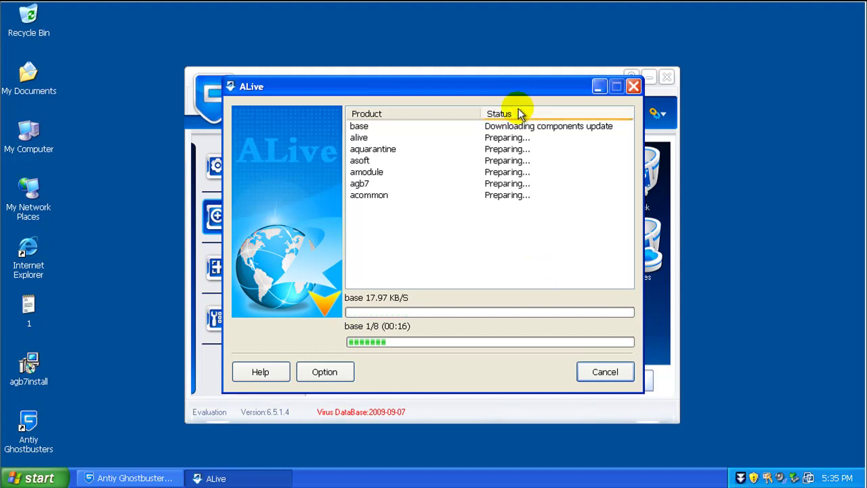
{"action": "left_click_drag", "start_coordinate": [525, 86], "coordinate": [548, 86]}
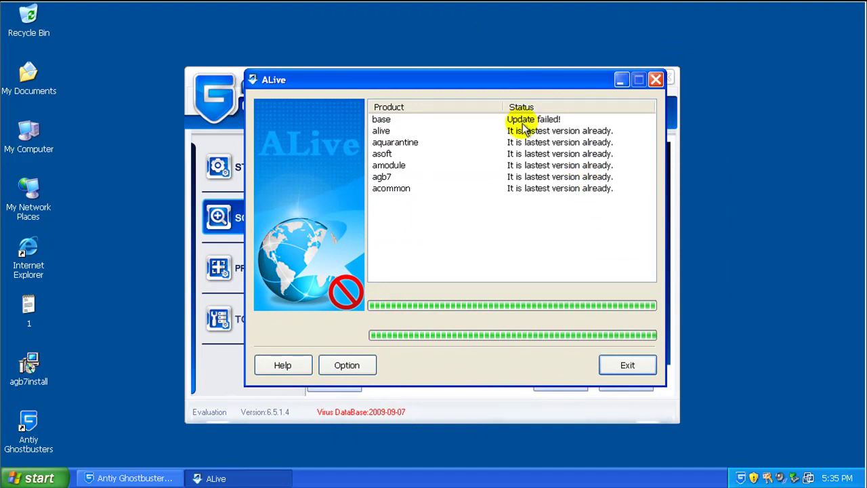
{"action": "left_click", "coordinate": [620, 365]}
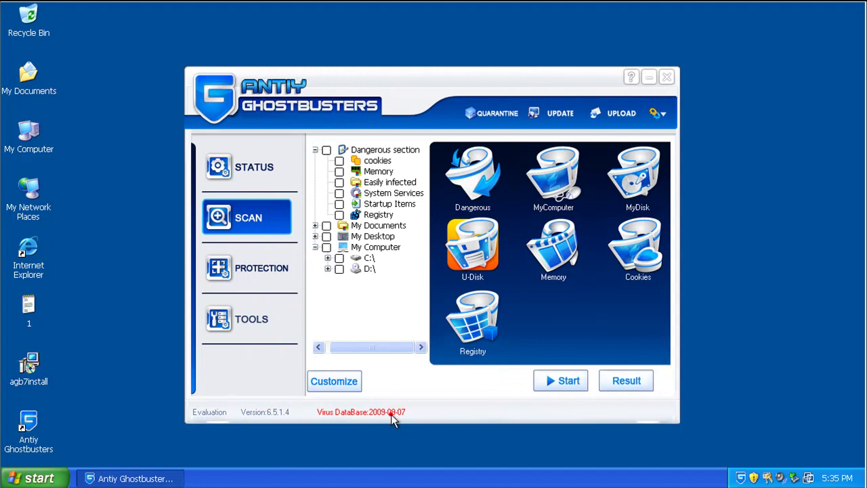
{"action": "left_click", "coordinate": [278, 283]}
- Browse the Tools and Scan pages, then launch the online update once more
{"action": "left_click", "coordinate": [247, 319]}
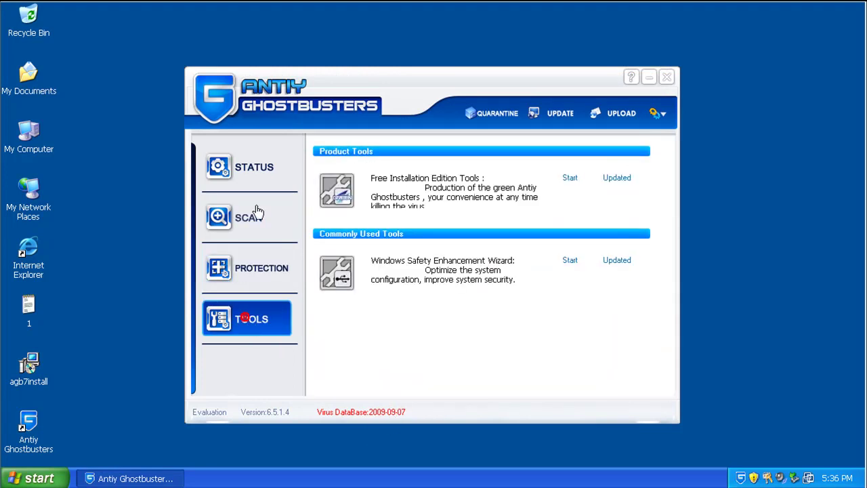
{"action": "left_click", "coordinate": [256, 220]}
{"action": "left_click", "coordinate": [560, 113]}
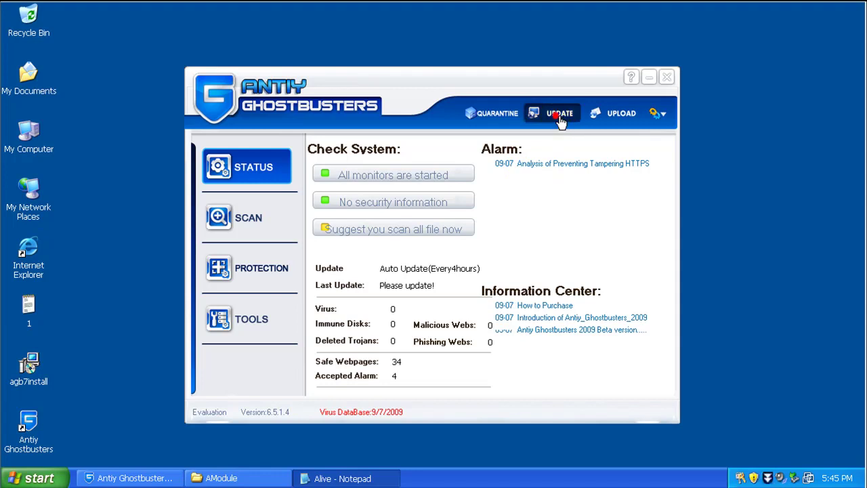
- Start another update and open the Alive folder under Antiy Labs in Explorer
{"action": "left_click", "coordinate": [560, 116]}
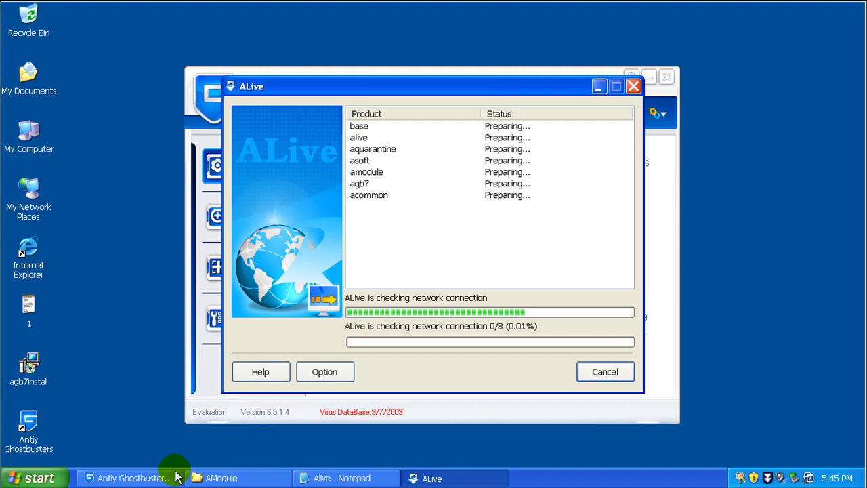
{"action": "left_click", "coordinate": [214, 478]}
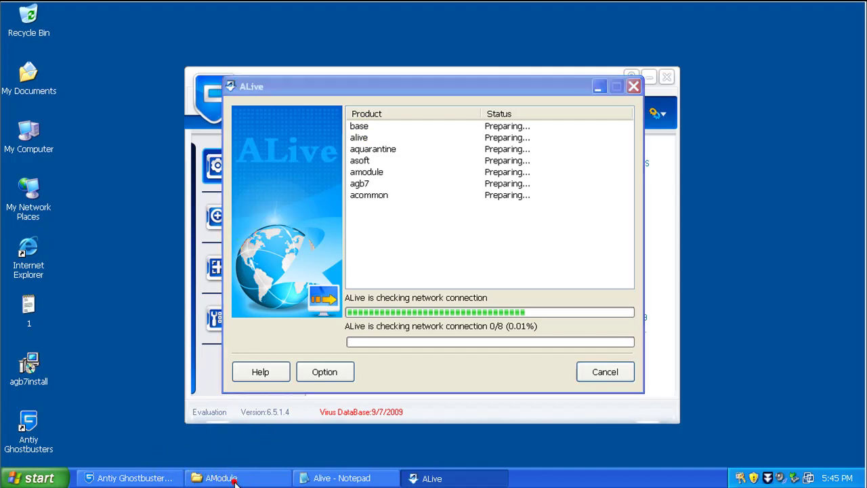
{"action": "left_click", "coordinate": [233, 478]}
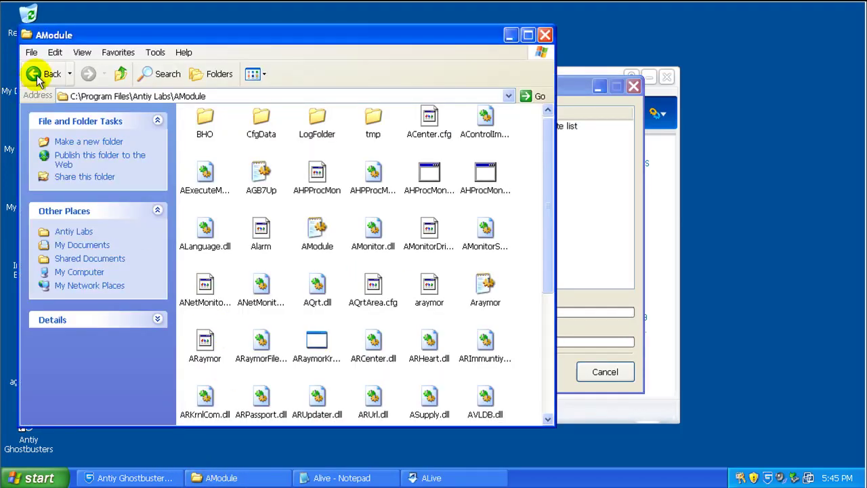
{"action": "left_click", "coordinate": [37, 75]}
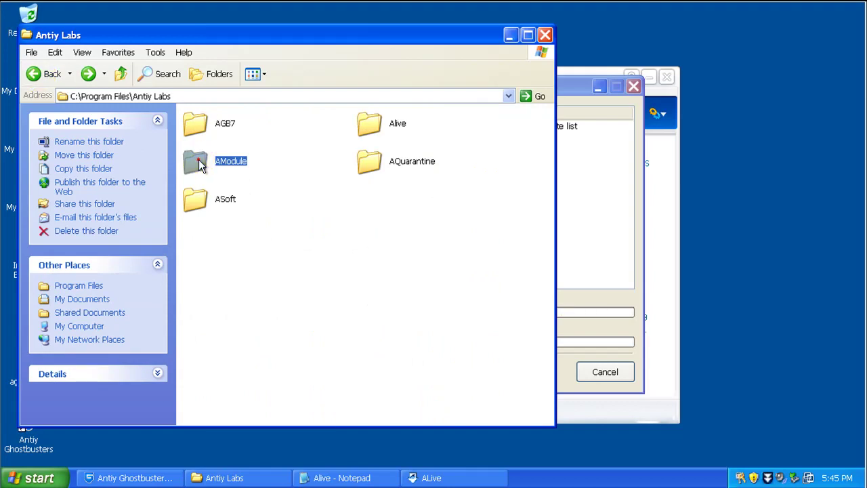
{"action": "double_click", "coordinate": [201, 167]}
{"action": "left_click", "coordinate": [34, 74]}
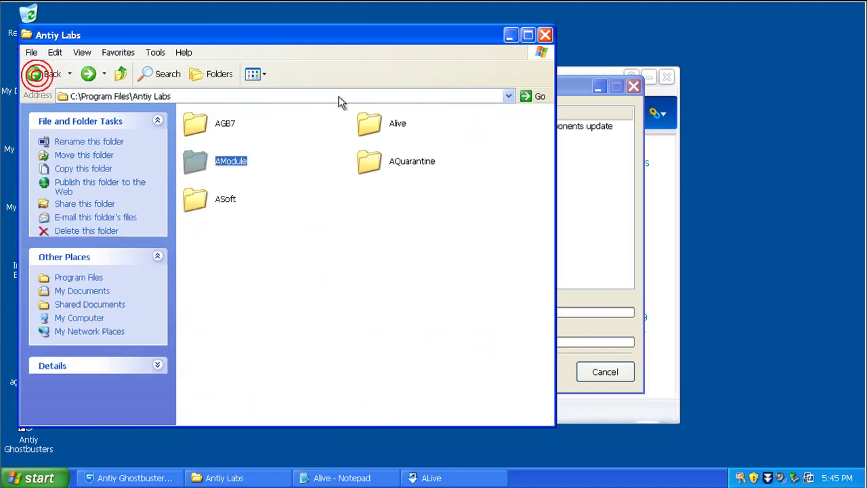
{"action": "double_click", "coordinate": [368, 122]}
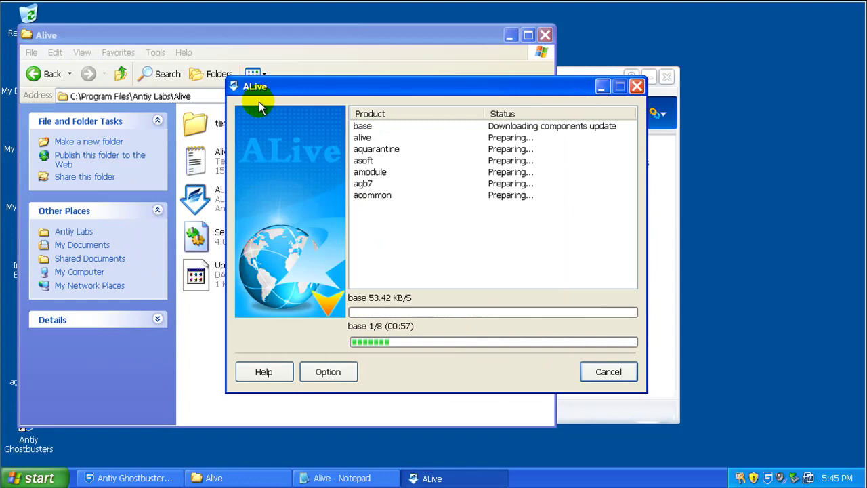
- Open the Alive log in Notepad, scroll through it, and select some failed-update entries
{"action": "left_click", "coordinate": [358, 30]}
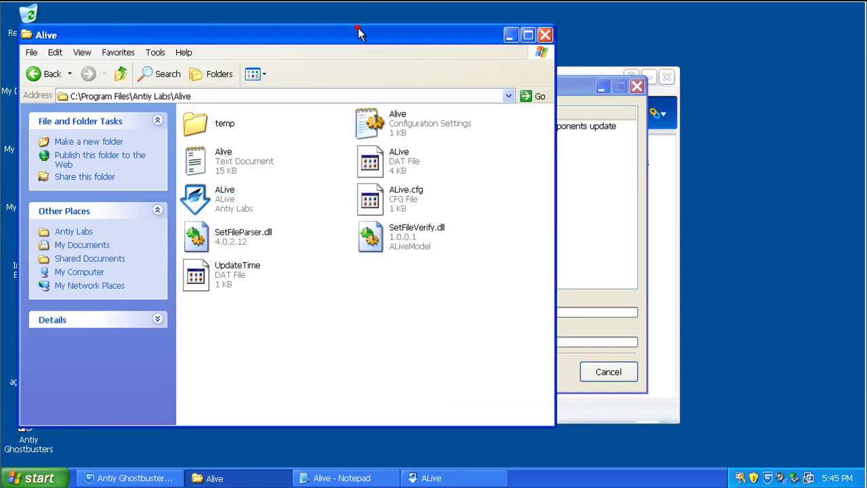
{"action": "double_click", "coordinate": [223, 163]}
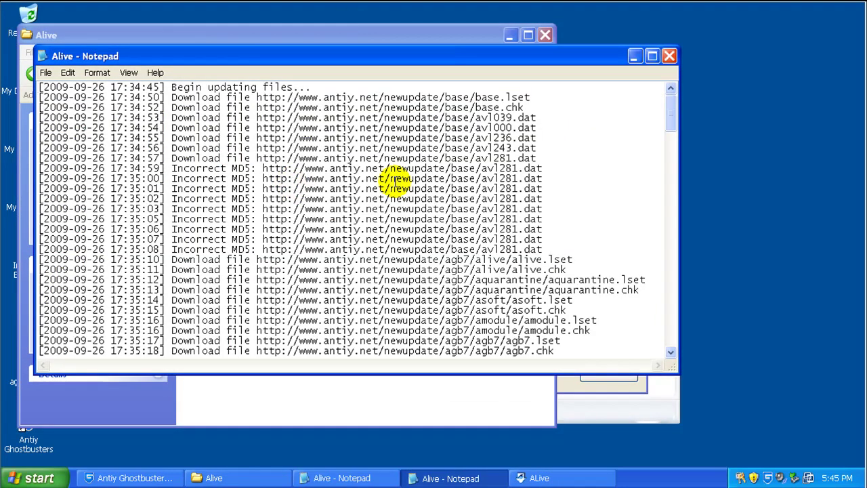
{"action": "scroll", "coordinate": [479, 199], "scroll_direction": "down", "scroll_amount": 20}
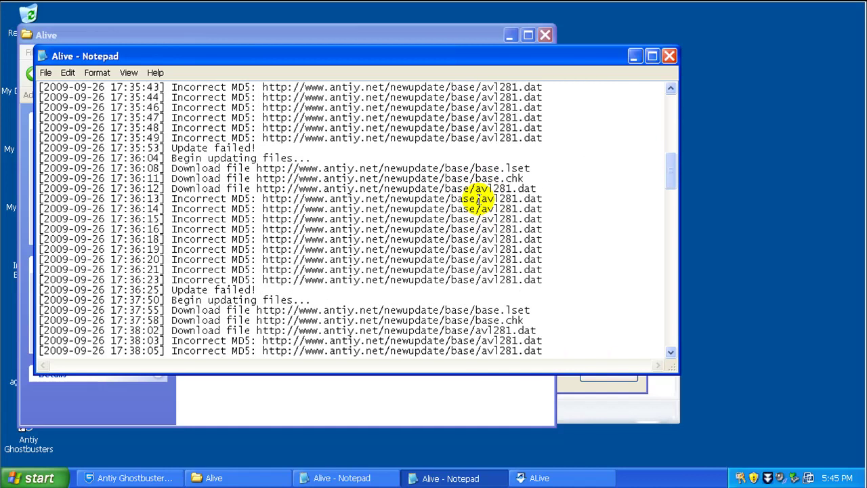
{"action": "scroll", "coordinate": [479, 198], "scroll_direction": "down", "scroll_amount": 17}
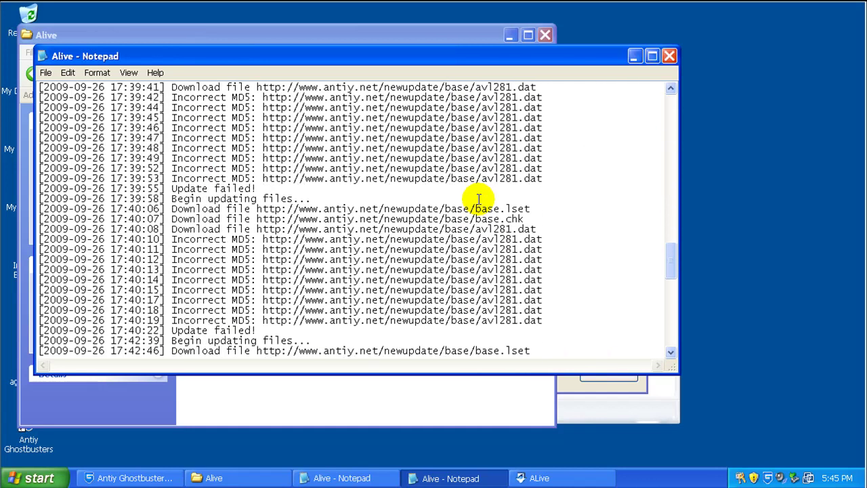
{"action": "scroll", "coordinate": [478, 198], "scroll_direction": "down", "scroll_amount": 10}
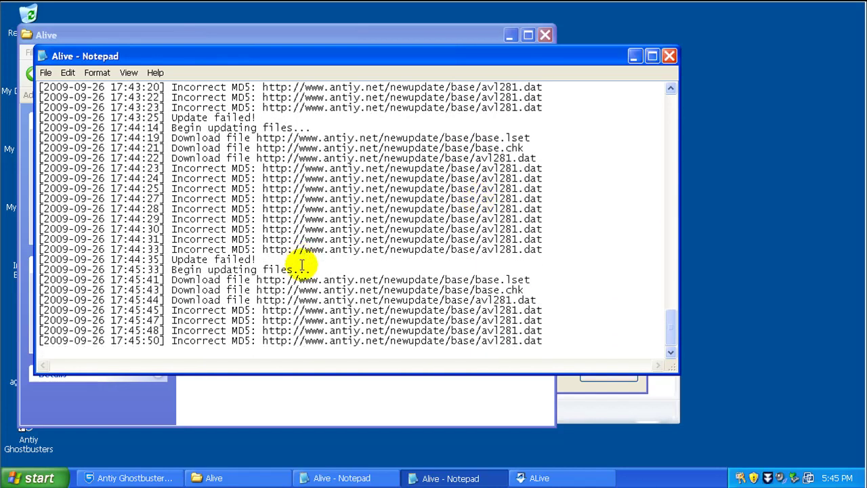
{"action": "left_click_drag", "start_coordinate": [229, 197], "coordinate": [553, 331]}
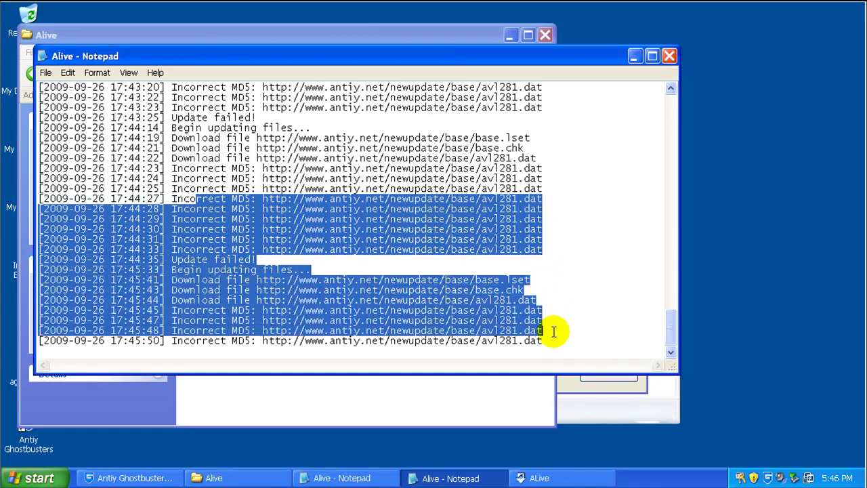
{"action": "left_click", "coordinate": [606, 263]}
- Close the update logs and the Alive folder window
{"action": "left_click", "coordinate": [666, 57]}
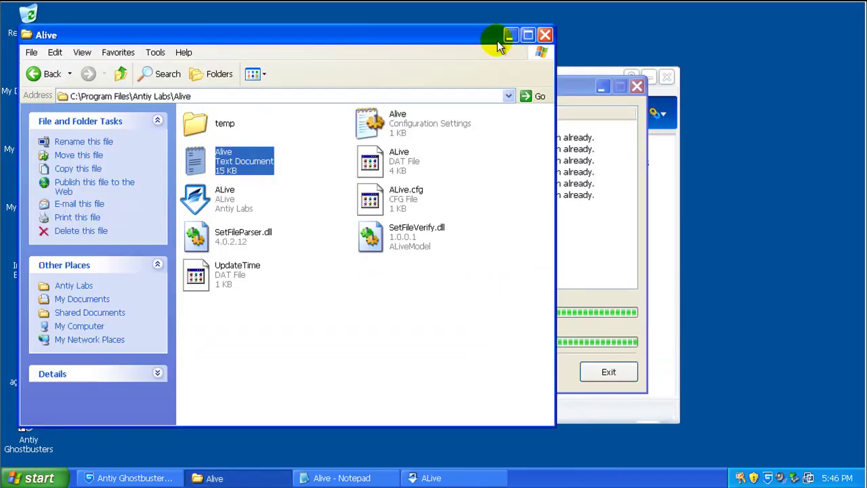
{"action": "left_click", "coordinate": [546, 34]}
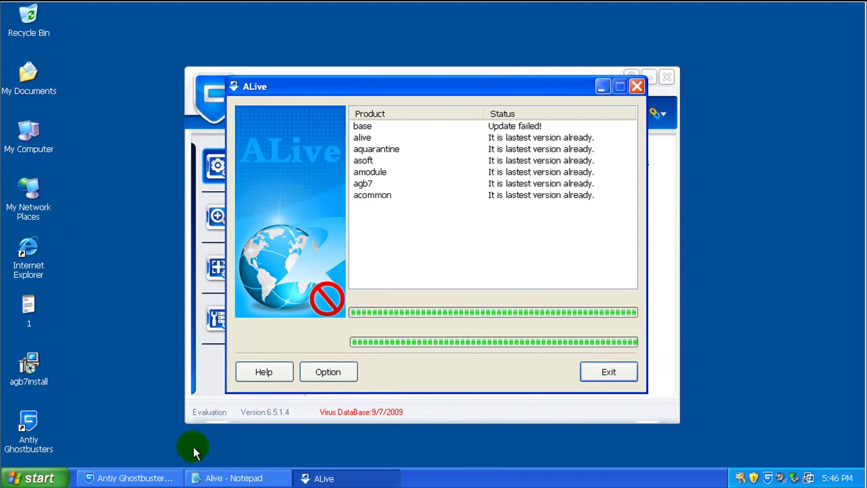
{"action": "left_click", "coordinate": [159, 479]}
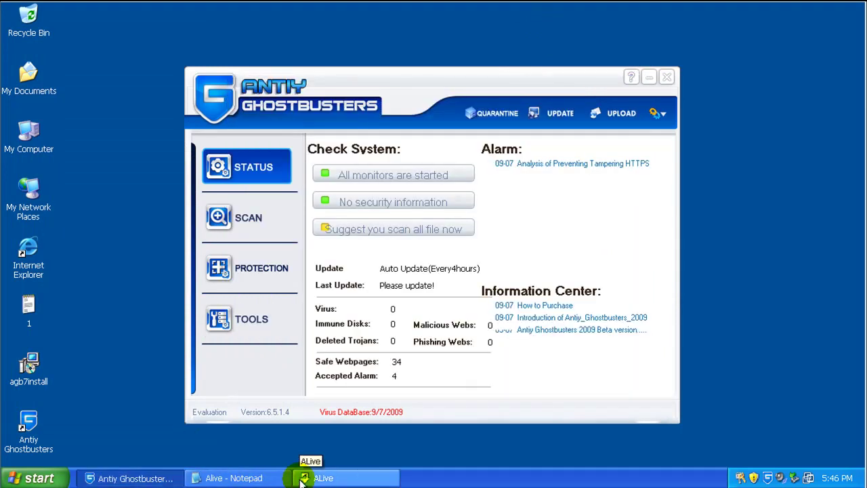
{"action": "left_click", "coordinate": [258, 478]}
{"action": "left_click", "coordinate": [686, 76]}
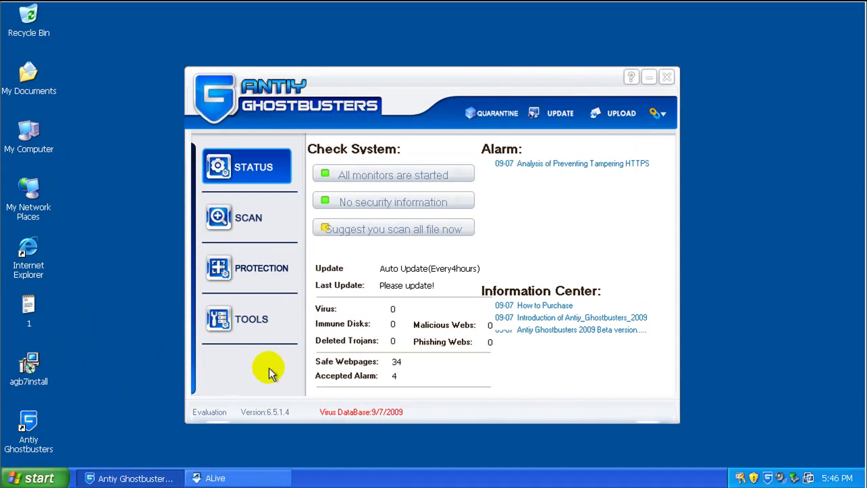
- Close the ALive update window and the Antiy Ghostbusters main window
{"action": "left_click", "coordinate": [275, 479]}
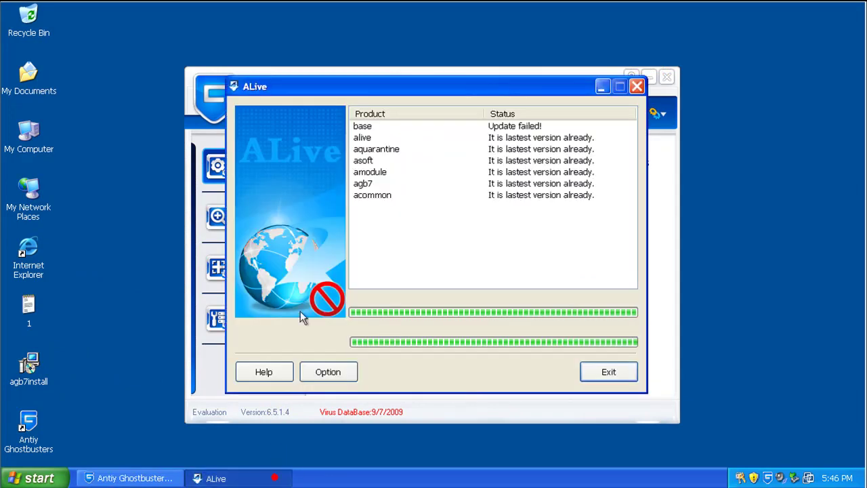
{"action": "left_click", "coordinate": [637, 86]}
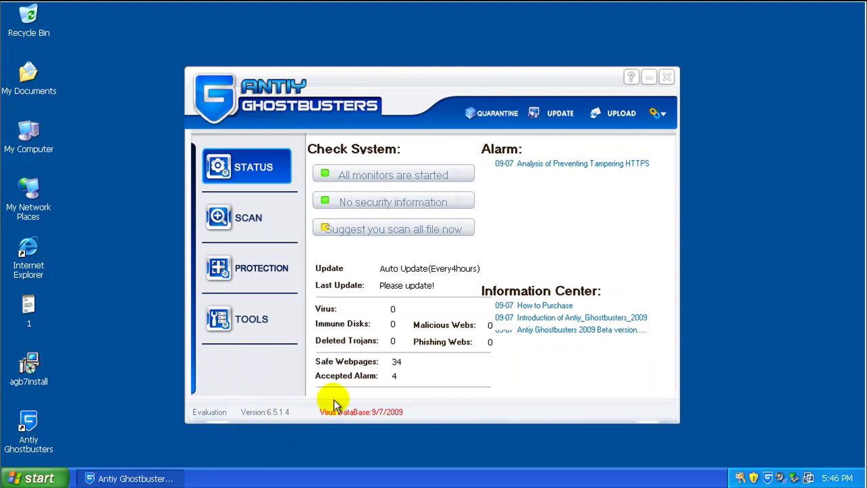
{"action": "left_click", "coordinate": [432, 415]}
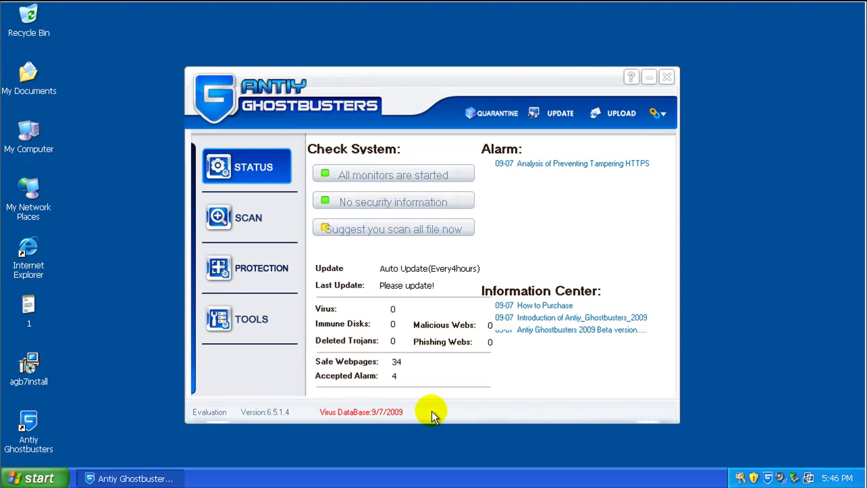
{"action": "left_click", "coordinate": [668, 76]}
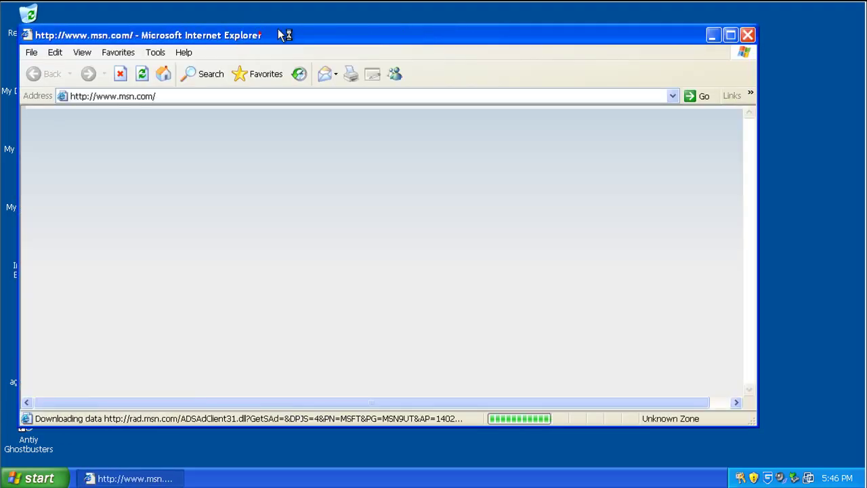
- Open the URL list in file 1 and copy the first malware URL
{"action": "mouse_move", "coordinate": [285, 35]}
{"action": "left_mouse_down"}
{"action": "mouse_move", "coordinate": [316, 17]}
{"action": "mouse_move", "coordinate": [294, 49]}
{"action": "left_mouse_up"}
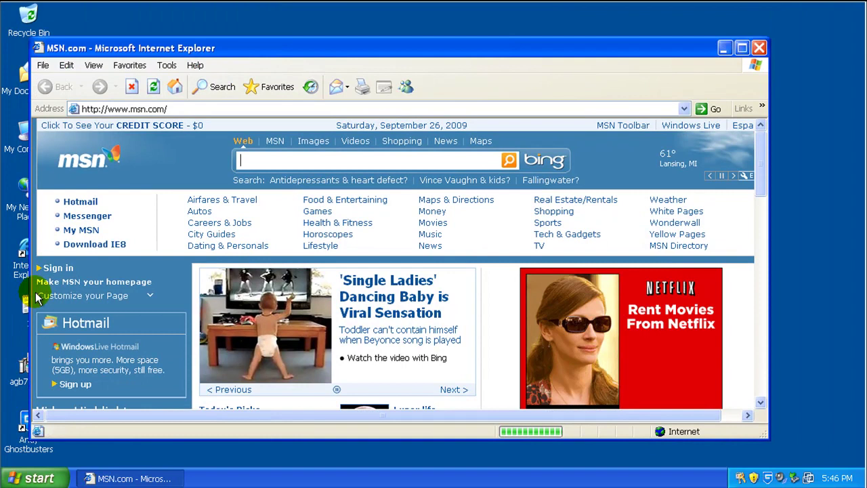
{"action": "double_click", "coordinate": [36, 295]}
{"action": "left_click_drag", "start_coordinate": [356, 68], "coordinate": [378, 39]}
{"action": "double_click", "coordinate": [380, 50]}
{"action": "right_click", "coordinate": [380, 51]}
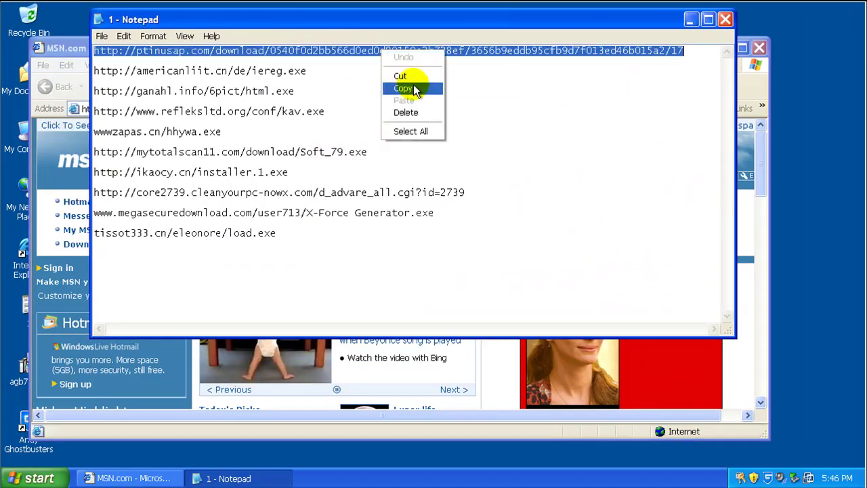
{"action": "left_click", "coordinate": [411, 85]}
- Load the first ptinusap.com URL in Internet Explorer, run setup.exe, and dismiss the NSIS error
{"action": "left_click", "coordinate": [80, 48]}
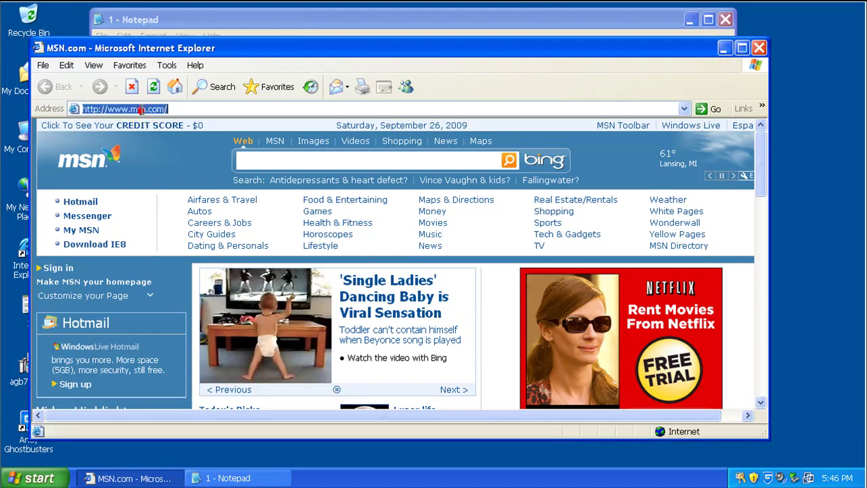
{"action": "right_click", "coordinate": [140, 110]}
{"action": "left_click", "coordinate": [165, 163]}
{"action": "key", "text": "Return"}
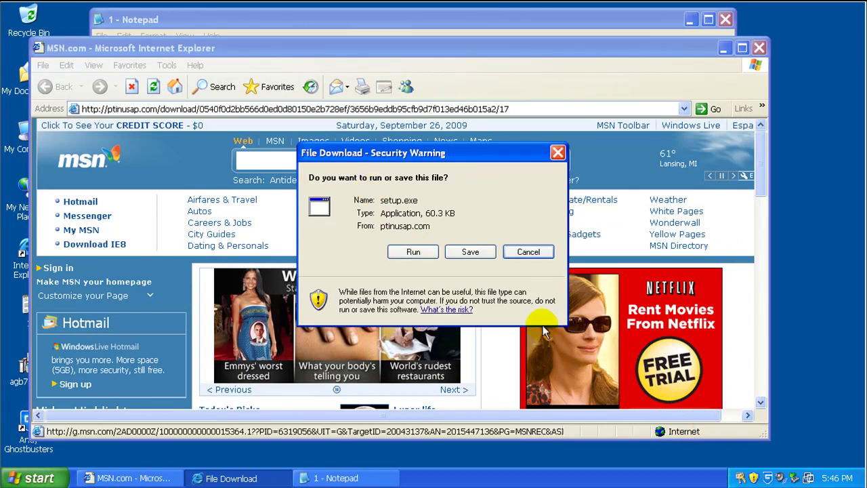
{"action": "left_click", "coordinate": [416, 252]}
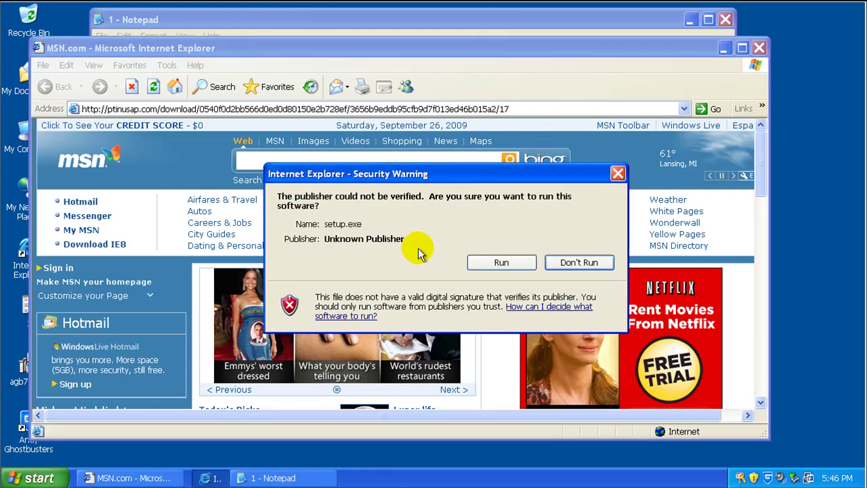
{"action": "left_click", "coordinate": [494, 260]}
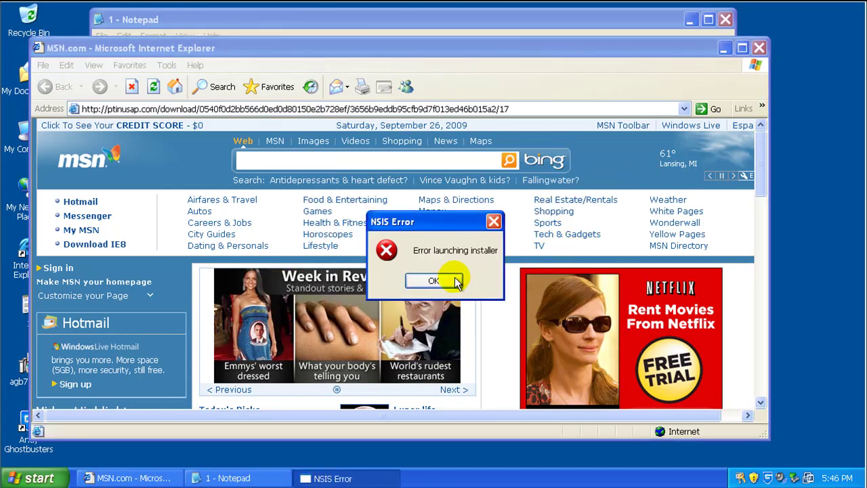
{"action": "left_click", "coordinate": [451, 280]}
- Copy the iereg.exe URL from the Notepad URL list
{"action": "left_click", "coordinate": [429, 12]}
{"action": "left_click", "coordinate": [296, 71]}
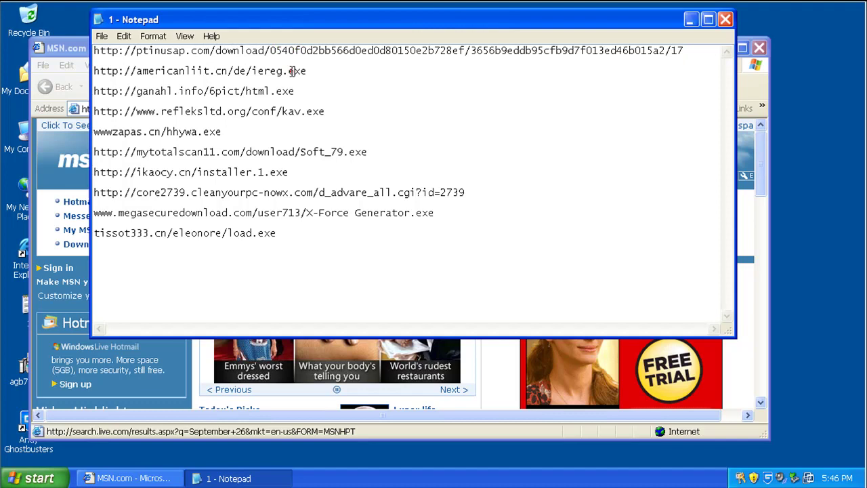
{"action": "double_click", "coordinate": [295, 71]}
{"action": "right_click", "coordinate": [293, 72]}
{"action": "left_click", "coordinate": [320, 110]}
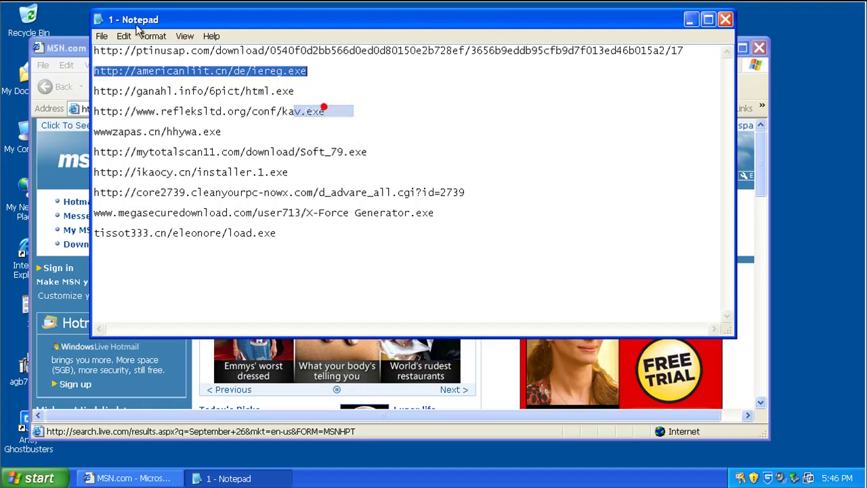
- Load americanliit.cn/de/iereg.exe in Internet Explorer and run it past both security warnings
{"action": "left_click", "coordinate": [77, 48]}
{"action": "right_click", "coordinate": [124, 105]}
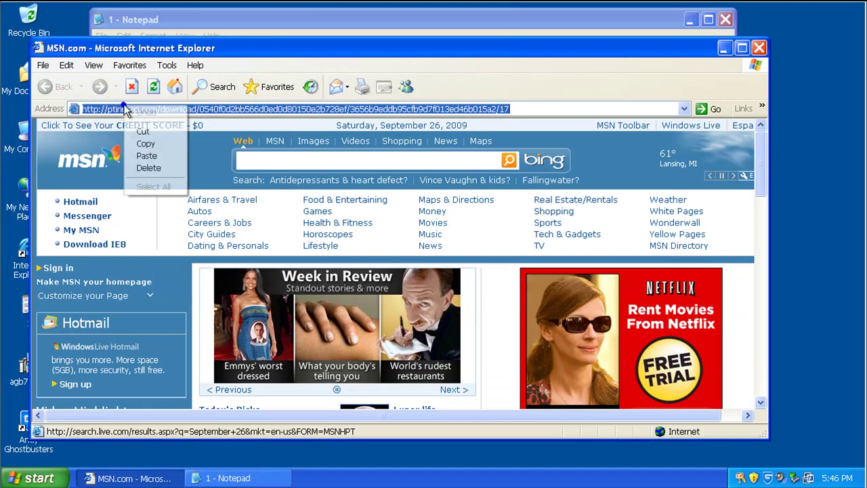
{"action": "left_click", "coordinate": [147, 157]}
{"action": "key", "text": "Return"}
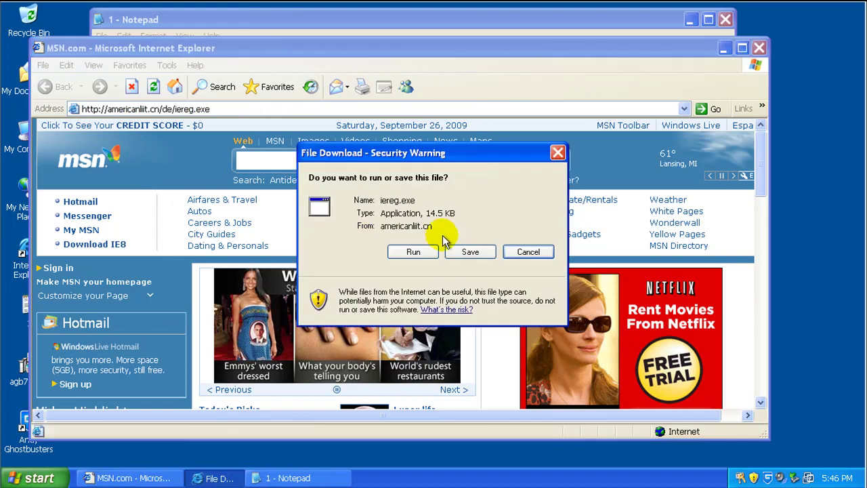
{"action": "left_click", "coordinate": [413, 252]}
{"action": "left_click", "coordinate": [467, 283]}
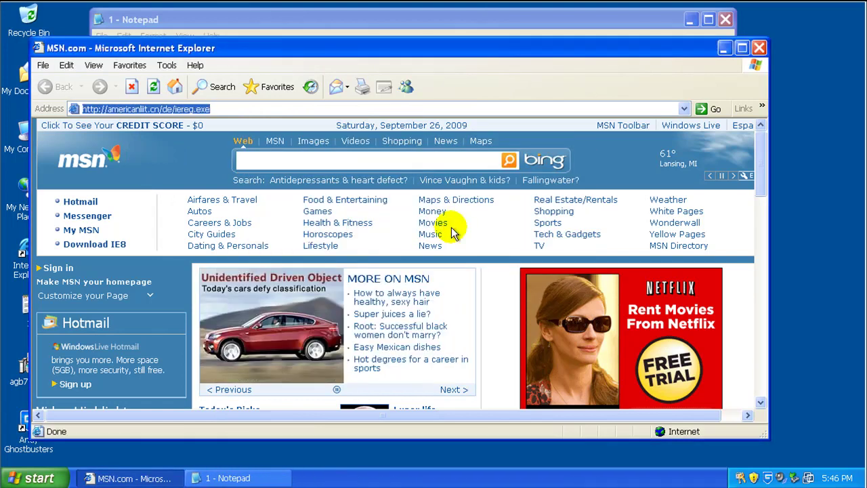
{"action": "right_click", "coordinate": [417, 475]}
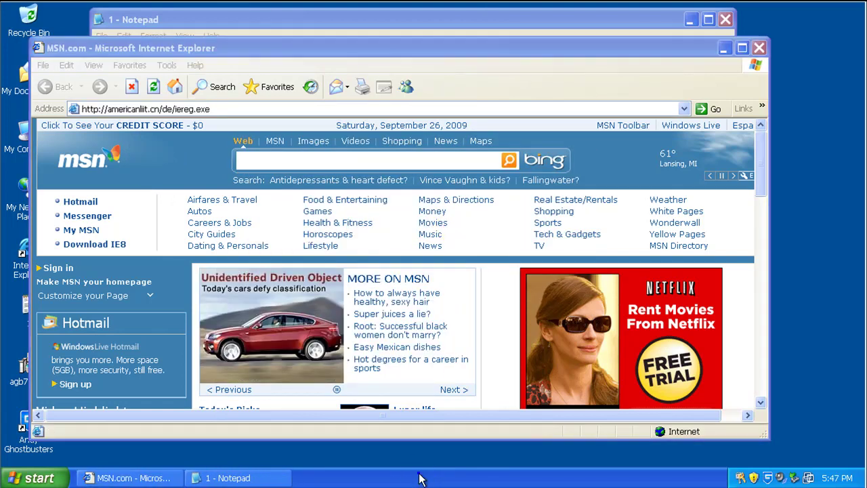
{"action": "left_click", "coordinate": [441, 434]}
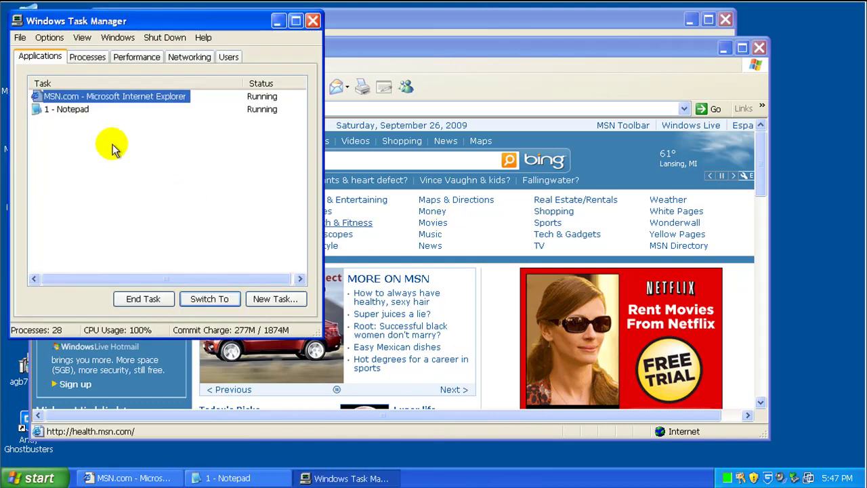
{"action": "left_click", "coordinate": [87, 58]}
{"action": "left_click", "coordinate": [73, 84]}
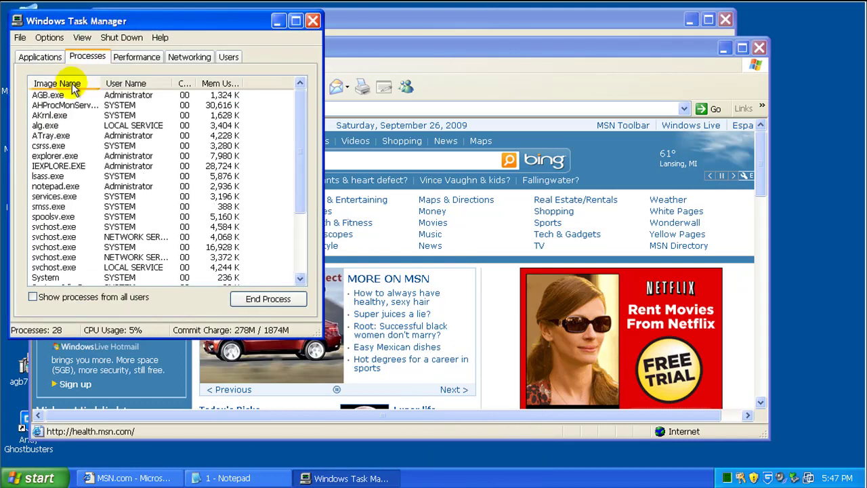
{"action": "left_click_drag", "start_coordinate": [300, 126], "coordinate": [265, 120]}
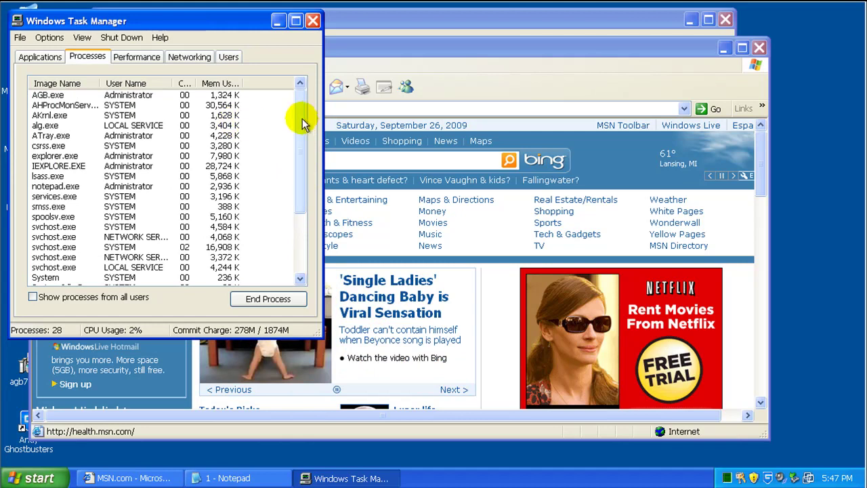
- Close Task Manager, then copy the ganahl.info html.exe URL into IE's address bar
{"action": "left_click", "coordinate": [313, 21]}
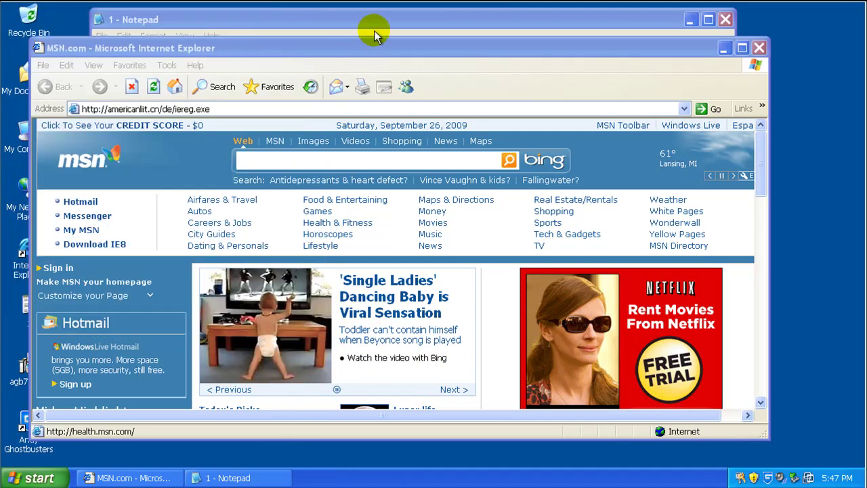
{"action": "left_click", "coordinate": [354, 22]}
{"action": "double_click", "coordinate": [283, 90]}
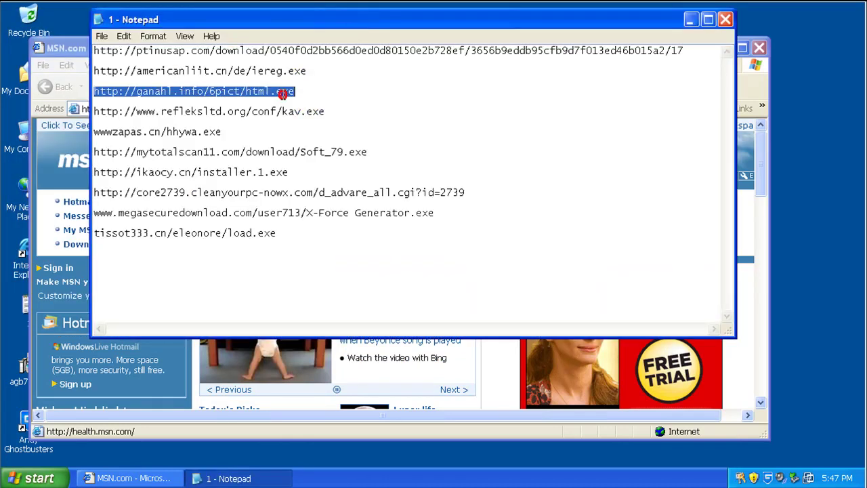
{"action": "right_click", "coordinate": [284, 91]}
{"action": "left_click", "coordinate": [321, 131]}
{"action": "left_click", "coordinate": [86, 71]}
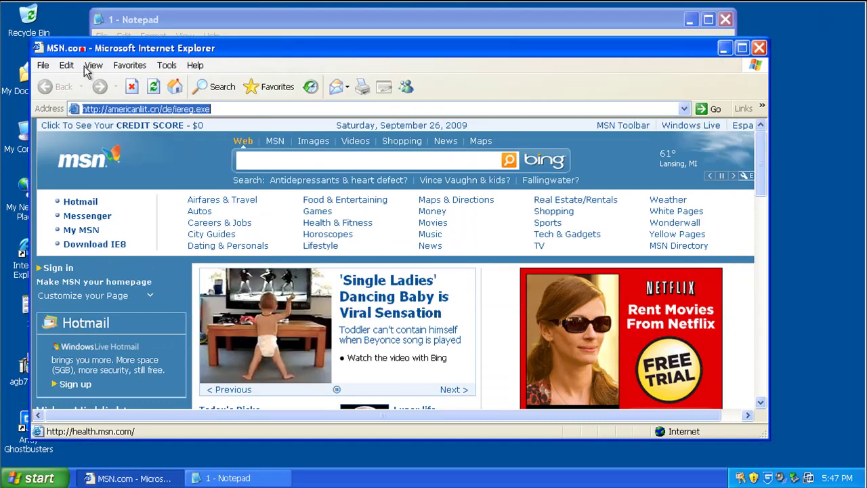
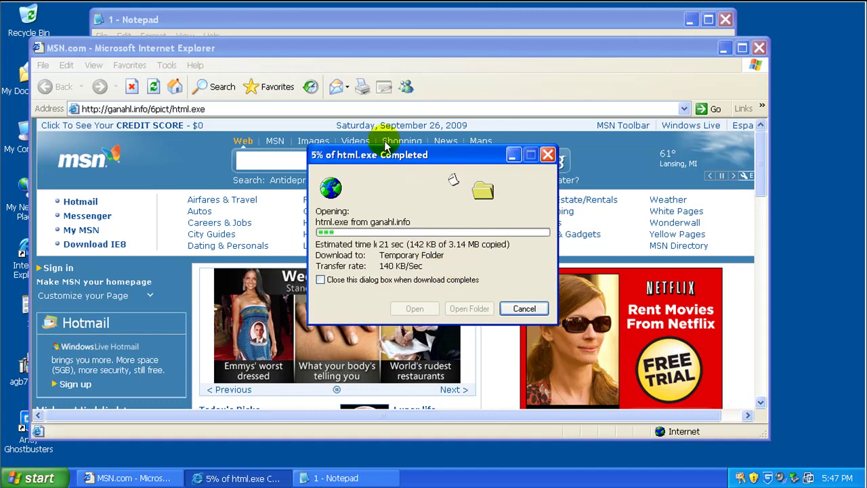
- Copy the full refleksltd.org kav.exe address line from the Notepad URL list
{"action": "left_click", "coordinate": [393, 24]}
{"action": "left_click", "coordinate": [308, 114]}
{"action": "key", "text": "Home"}
{"action": "key", "text": "shift+End"}
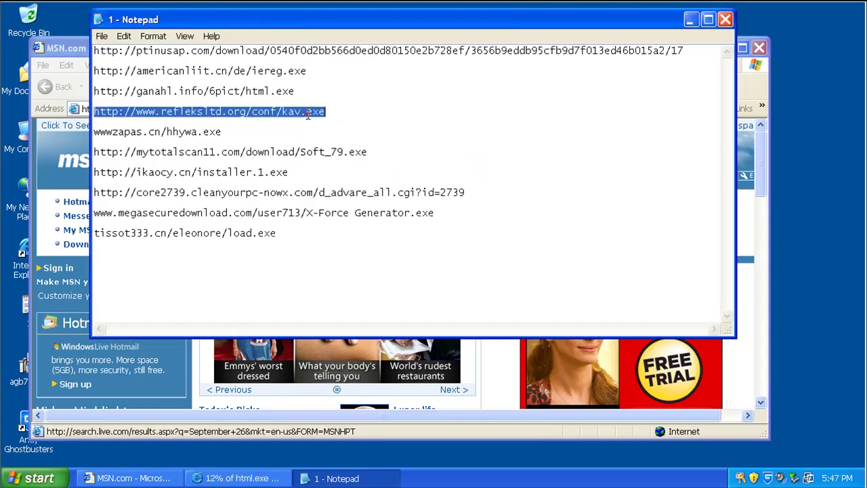
{"action": "right_click", "coordinate": [308, 115]}
{"action": "left_click", "coordinate": [345, 154]}
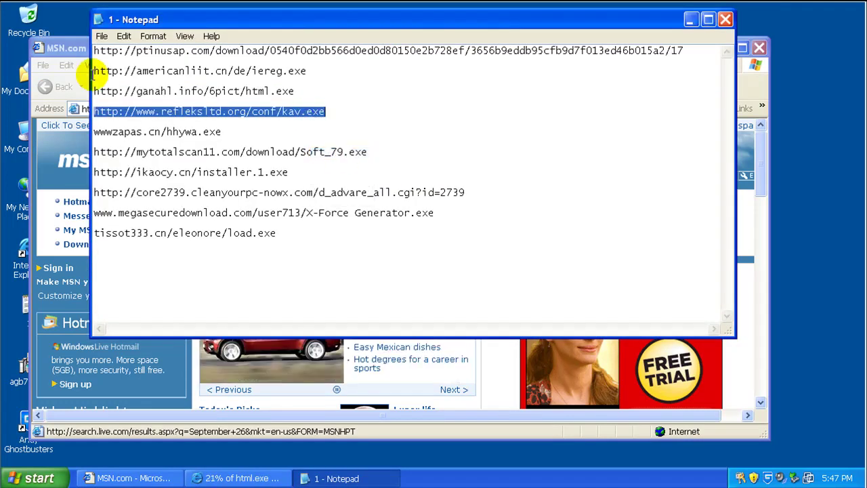
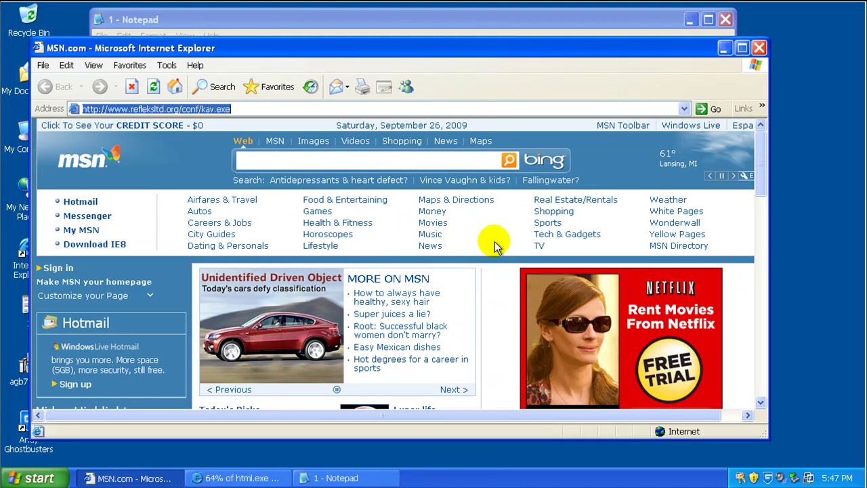
- Copy the wwwzapas.cn/hhywa.exe URL from the Notepad list
{"action": "left_click", "coordinate": [436, 18]}
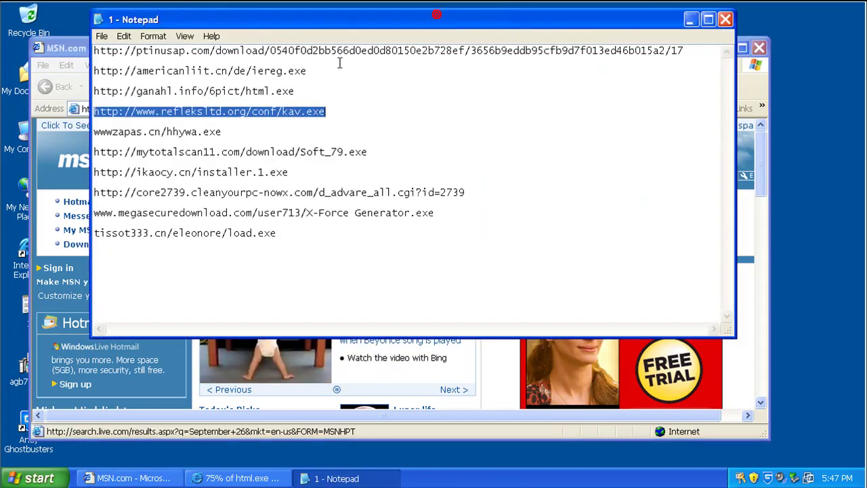
{"action": "double_click", "coordinate": [207, 133]}
{"action": "right_click", "coordinate": [207, 135]}
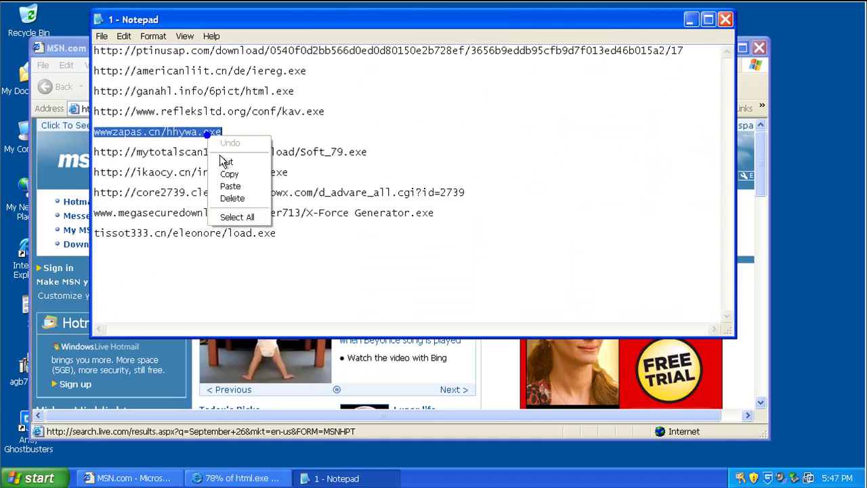
{"action": "left_click", "coordinate": [232, 173]}
- Load the hhywa.exe address in IE and run the downloaded html.exe despite the unverified-publisher warning
{"action": "left_click", "coordinate": [86, 49]}
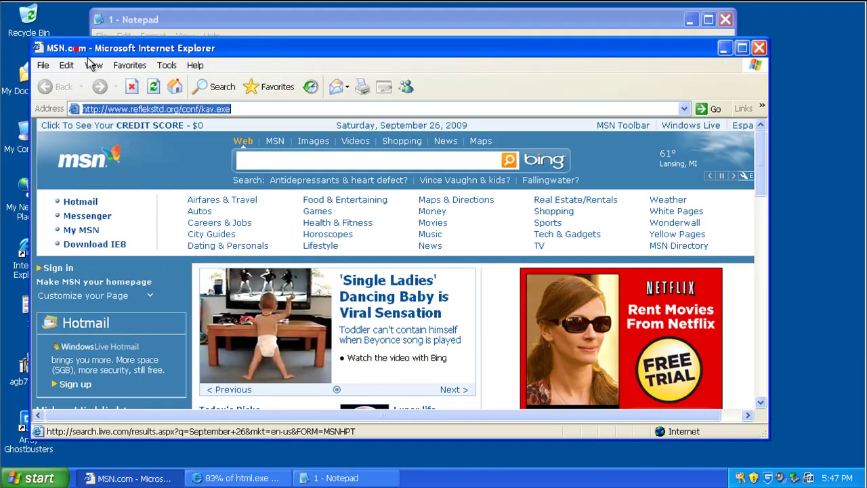
{"action": "right_click", "coordinate": [145, 108]}
{"action": "left_click", "coordinate": [176, 164]}
{"action": "key", "text": "Return"}
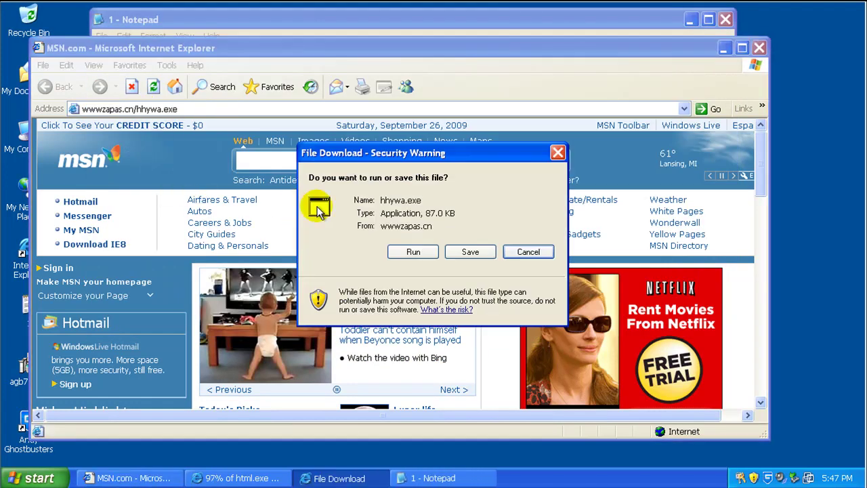
{"action": "left_click", "coordinate": [407, 250]}
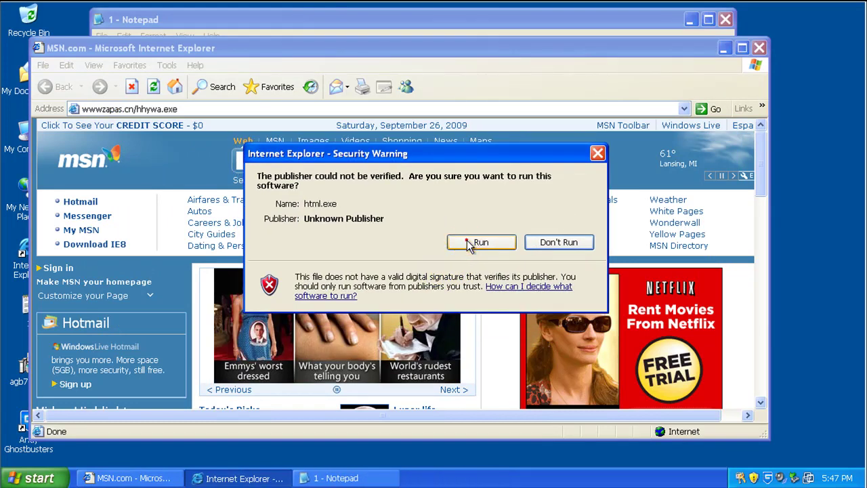
{"action": "left_click", "coordinate": [469, 244]}
- Load the mytotalscan11.com/download/Soft_79.exe URL from the Notepad list in IE
{"action": "left_click", "coordinate": [404, 22]}
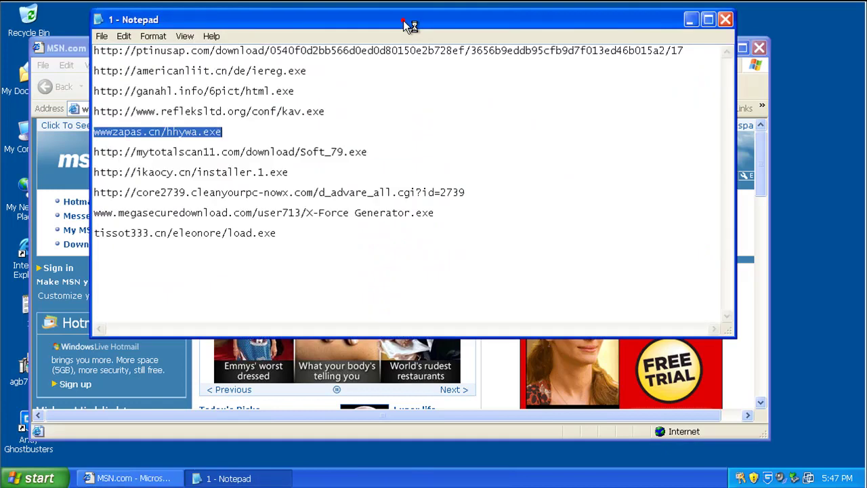
{"action": "double_click", "coordinate": [213, 153]}
{"action": "right_click", "coordinate": [210, 151]}
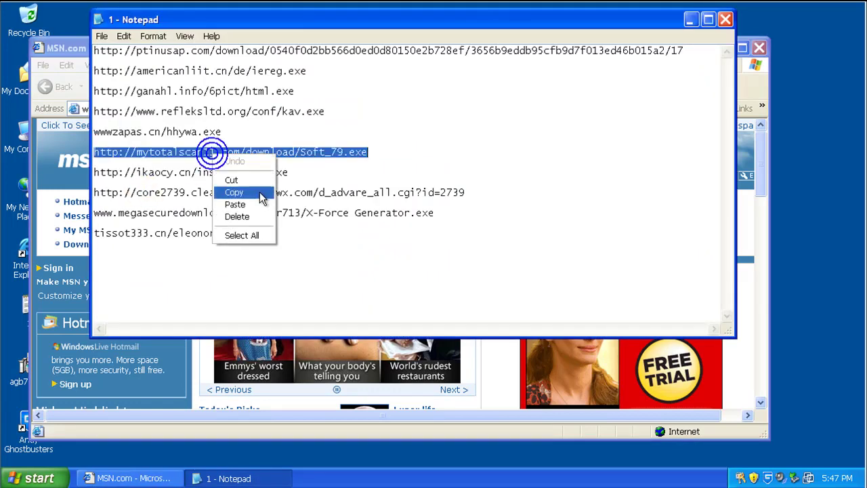
{"action": "left_click", "coordinate": [258, 192]}
{"action": "left_click", "coordinate": [79, 48]}
{"action": "right_click", "coordinate": [135, 109]}
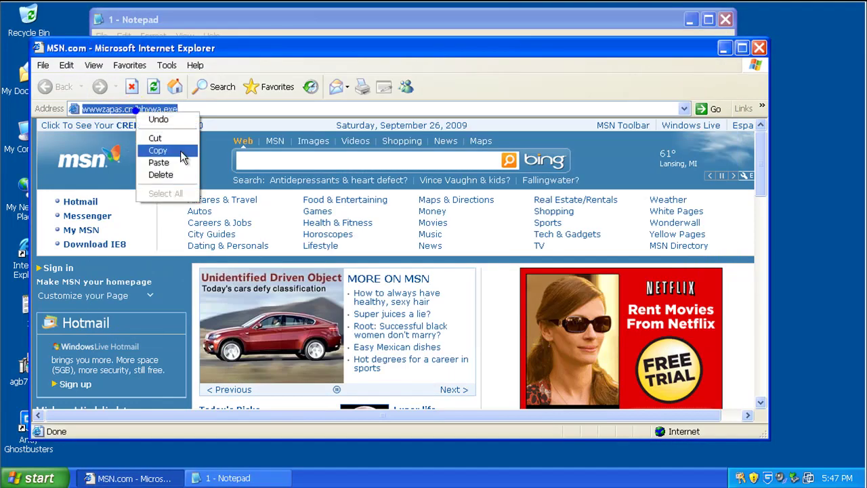
{"action": "left_click", "coordinate": [182, 164]}
{"action": "key", "text": "Return"}
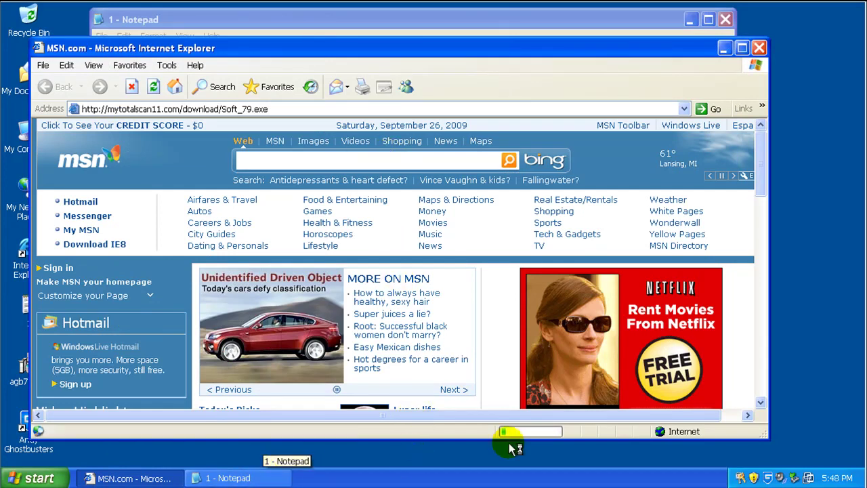
- Check the html[1].exe process in Windows Task Manager's Processes list
{"action": "right_click", "coordinate": [624, 474]}
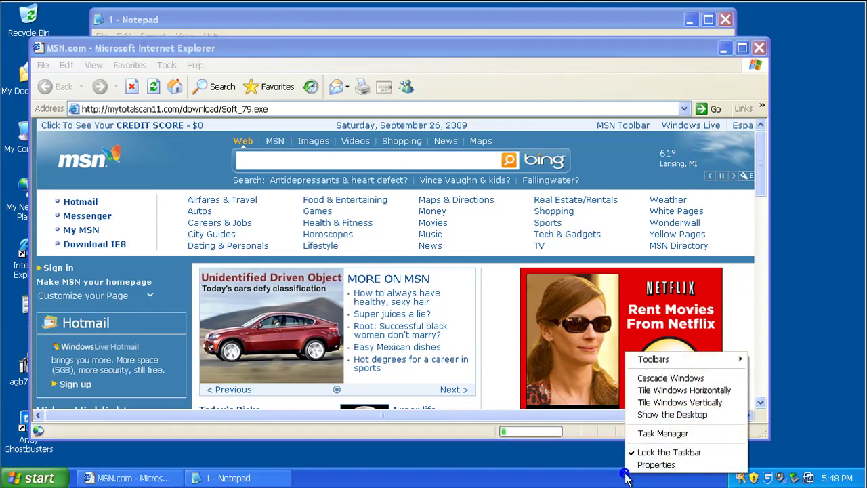
{"action": "left_click", "coordinate": [652, 435]}
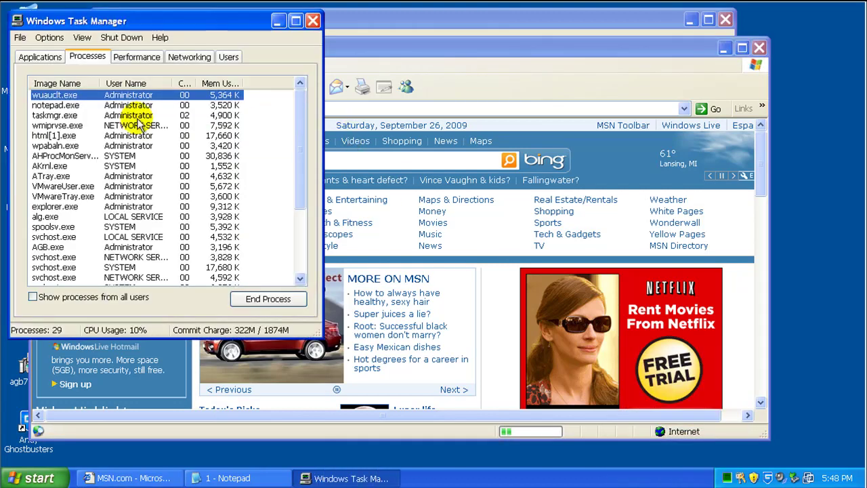
{"action": "left_click", "coordinate": [61, 135]}
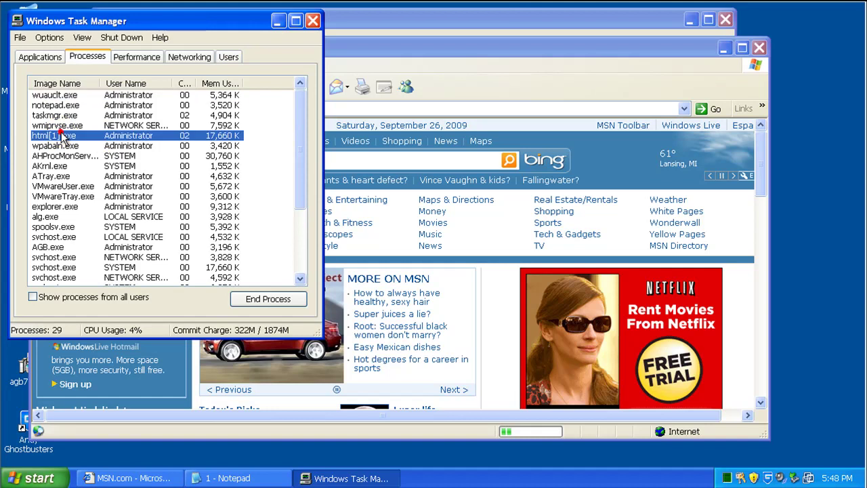
{"action": "left_click", "coordinate": [65, 147]}
{"action": "left_click", "coordinate": [67, 135]}
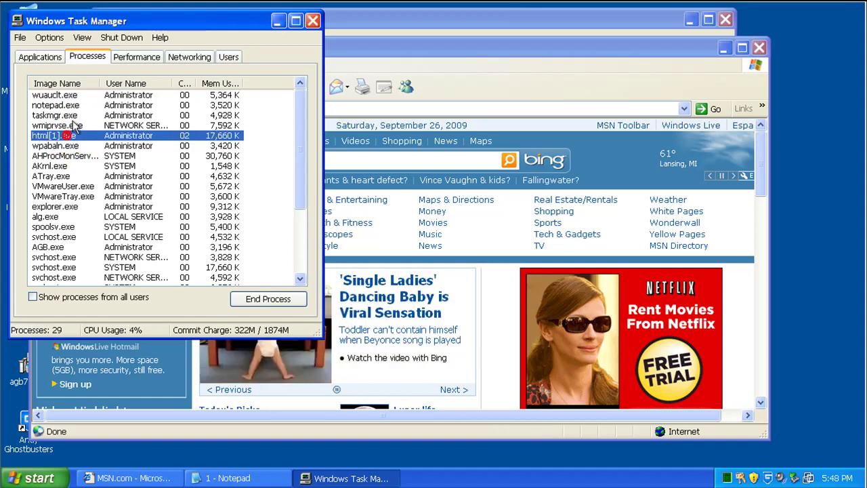
{"action": "left_click", "coordinate": [127, 96]}
- Close Task Manager and copy the ikaocy.cn/installer.1.exe URL from Notepad
{"action": "left_click", "coordinate": [316, 23]}
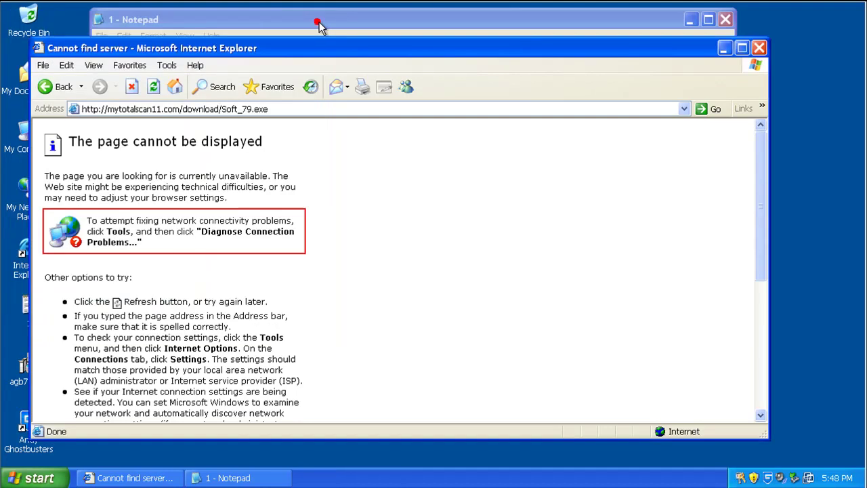
{"action": "left_click", "coordinate": [359, 22]}
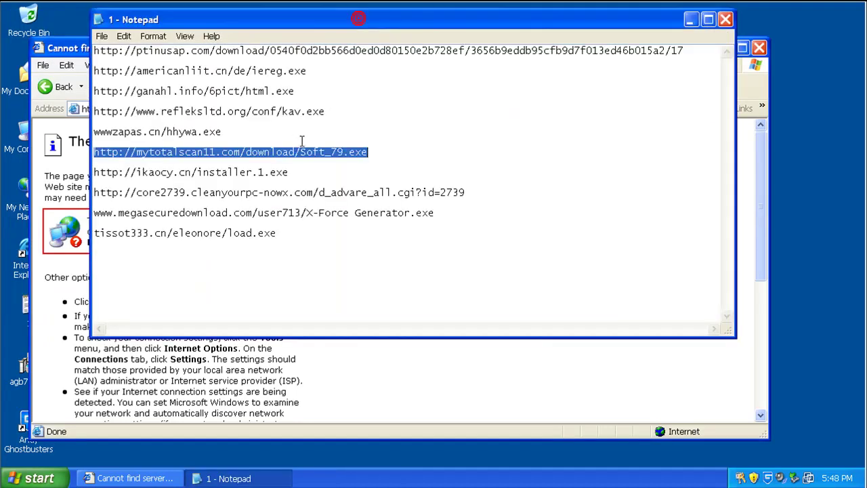
{"action": "double_click", "coordinate": [259, 174]}
{"action": "left_click", "coordinate": [259, 174]}
{"action": "double_click", "coordinate": [259, 172]}
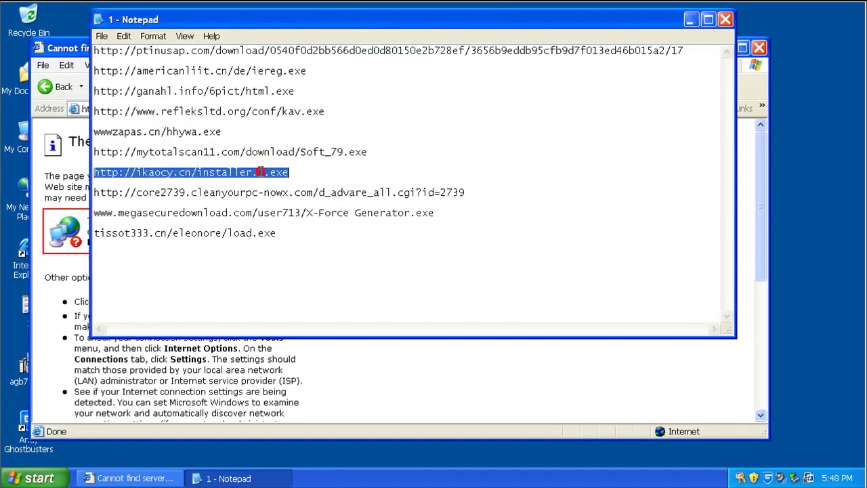
{"action": "right_click", "coordinate": [260, 174]}
{"action": "left_click", "coordinate": [285, 209]}
- Load the ikaocy installer address in IE and confirm running its download
{"action": "left_click", "coordinate": [73, 49]}
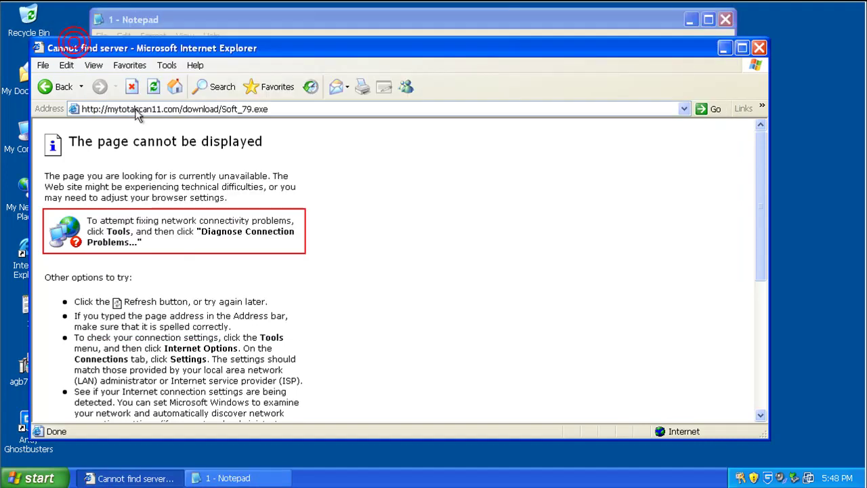
{"action": "left_click", "coordinate": [139, 109]}
{"action": "right_click", "coordinate": [139, 111]}
{"action": "left_click", "coordinate": [159, 160]}
{"action": "key", "text": "Return"}
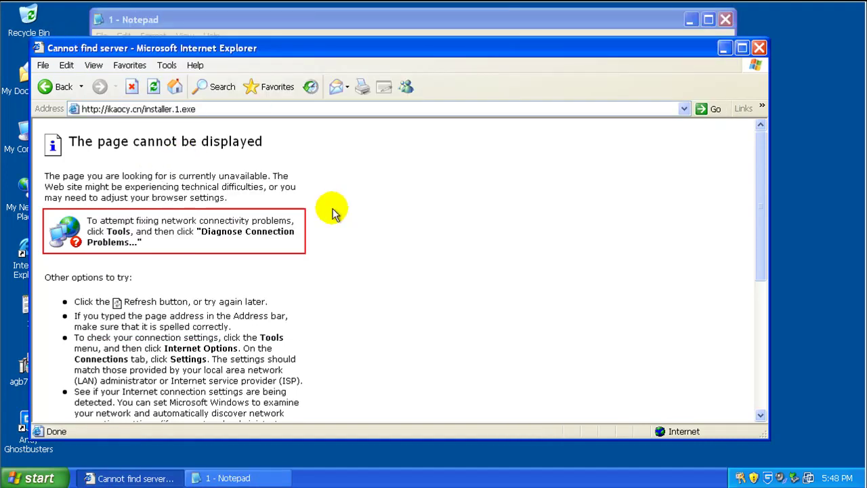
{"action": "left_click", "coordinate": [398, 253]}
{"action": "left_click", "coordinate": [462, 230]}
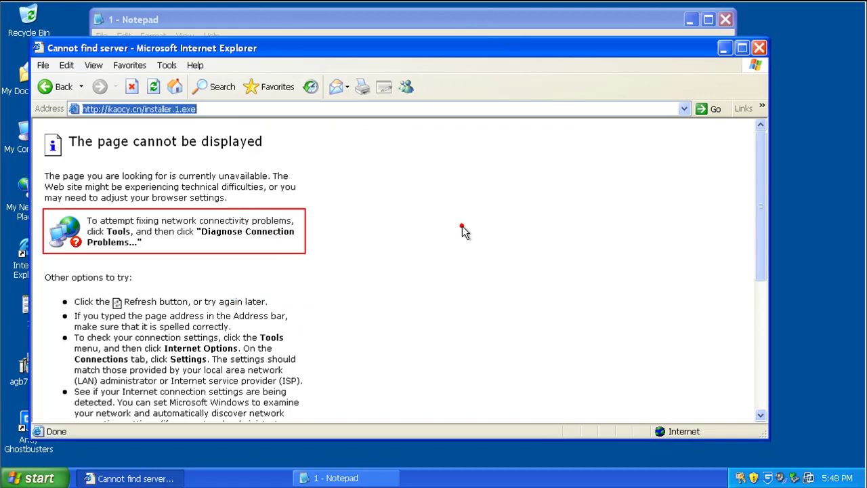
- Copy the core2739 URL from Notepad and load it in IE
{"action": "left_click", "coordinate": [483, 23]}
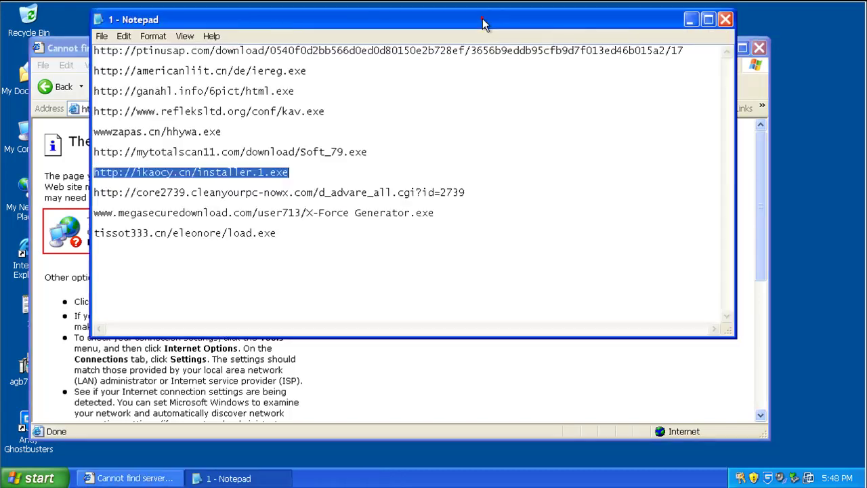
{"action": "left_click", "coordinate": [222, 195]}
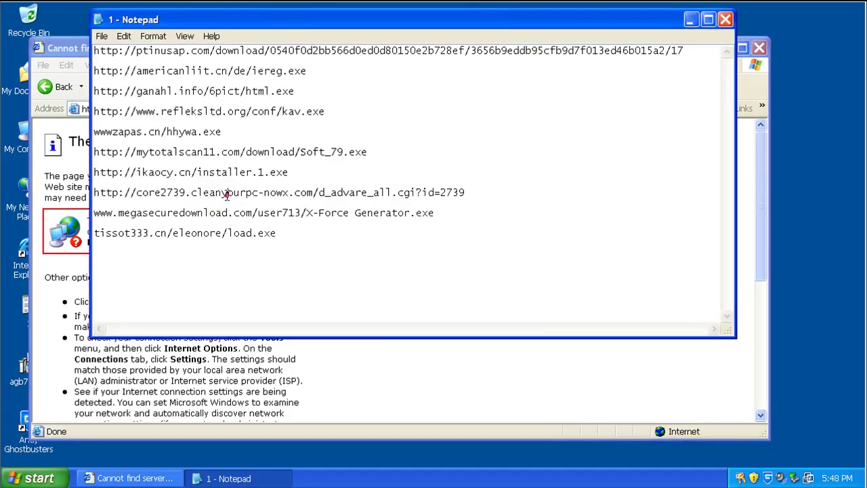
{"action": "double_click", "coordinate": [227, 194]}
{"action": "right_click", "coordinate": [227, 194]}
{"action": "left_click", "coordinate": [270, 233]}
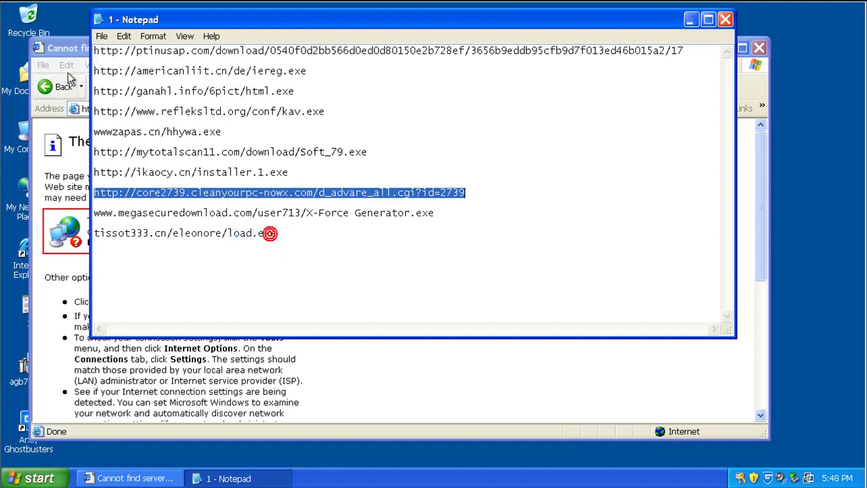
{"action": "left_click", "coordinate": [73, 47]}
{"action": "right_click", "coordinate": [128, 107]}
{"action": "left_click", "coordinate": [165, 158]}
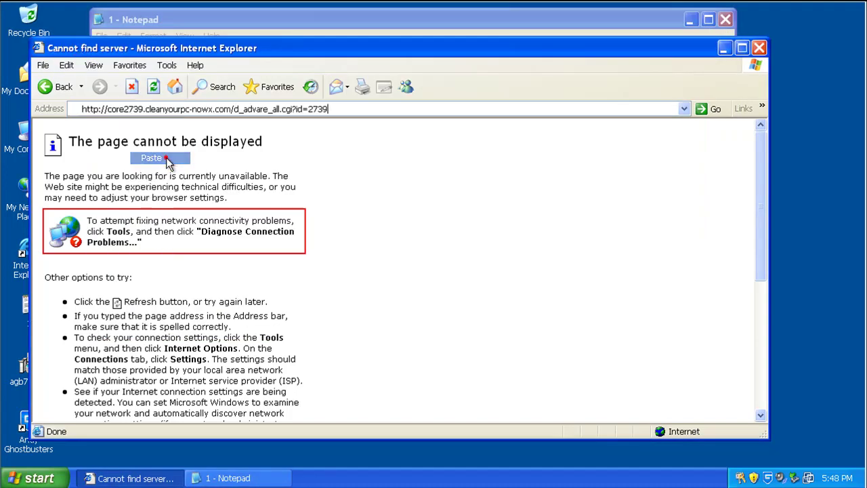
{"action": "key", "text": "Return"}
- Run the downloaded PC_protect installer and close the fake Security Center window
{"action": "left_click", "coordinate": [424, 246]}
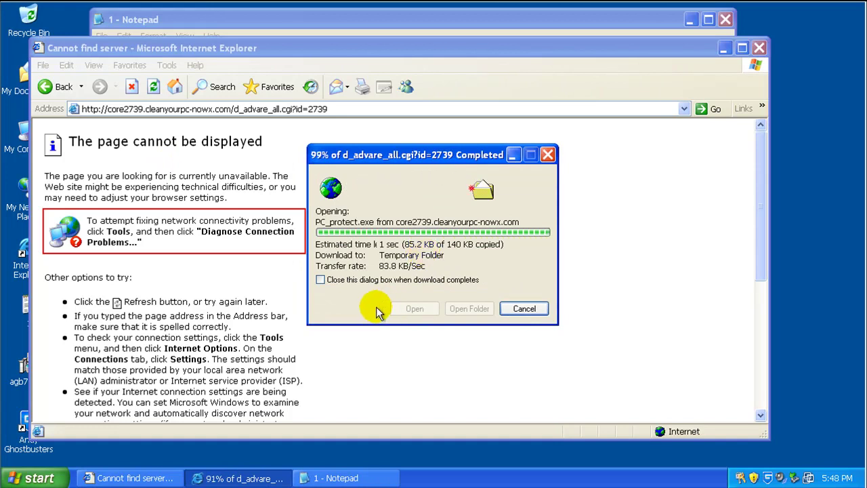
{"action": "left_click", "coordinate": [500, 265]}
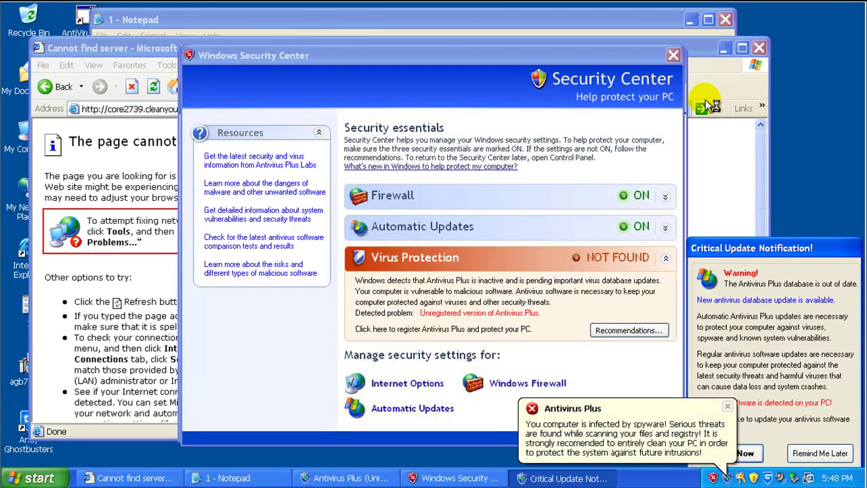
{"action": "left_click", "coordinate": [673, 55]}
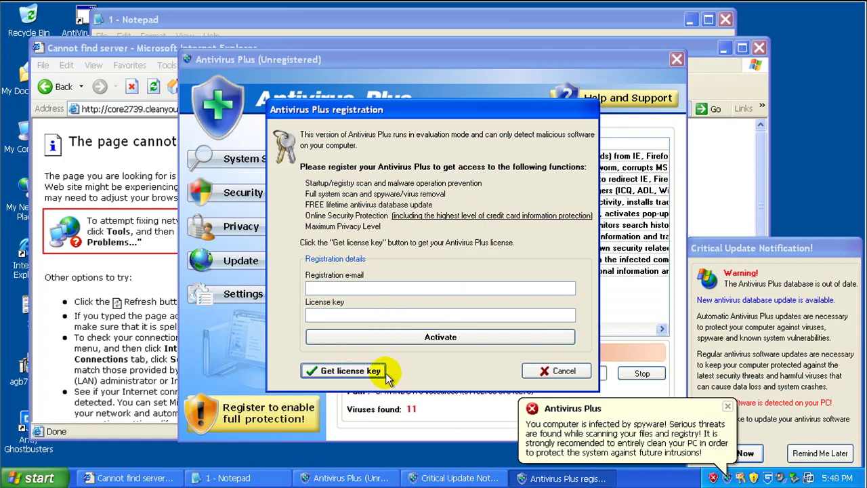
- Dismiss the Antivirus Plus registration prompt, trying activation without a licence key
{"action": "left_click", "coordinate": [544, 376]}
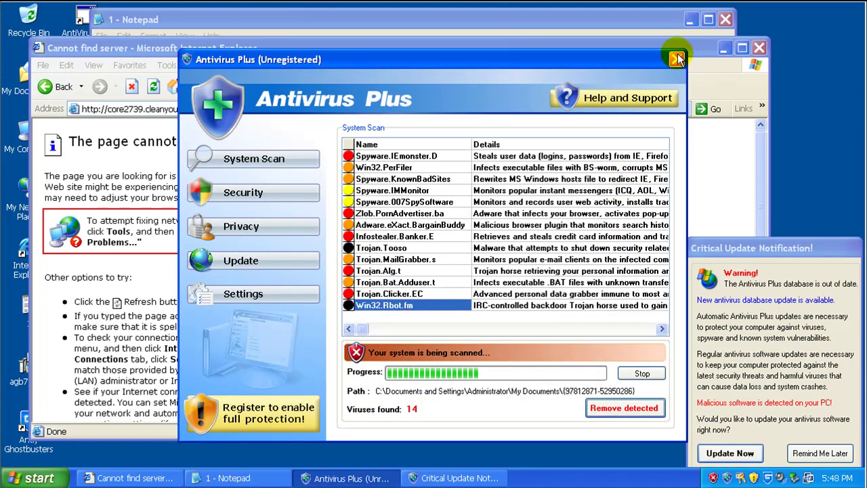
{"action": "left_click", "coordinate": [313, 372]}
{"action": "left_click", "coordinate": [400, 337]}
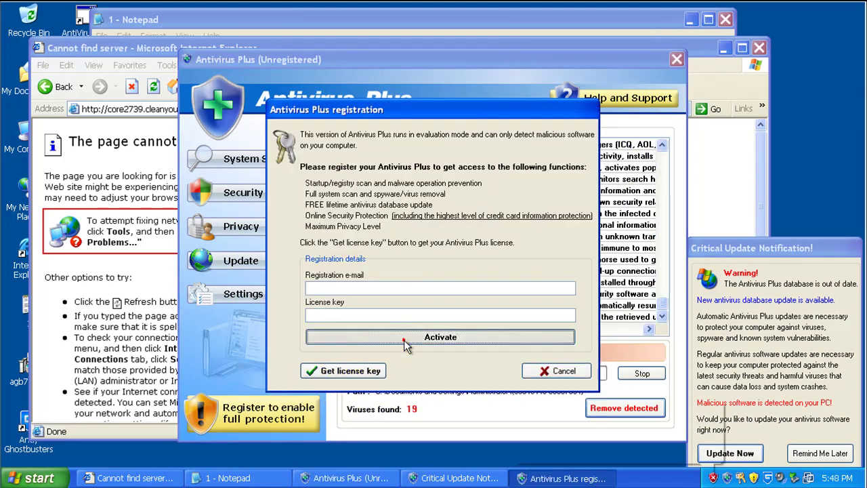
{"action": "left_click", "coordinate": [551, 372]}
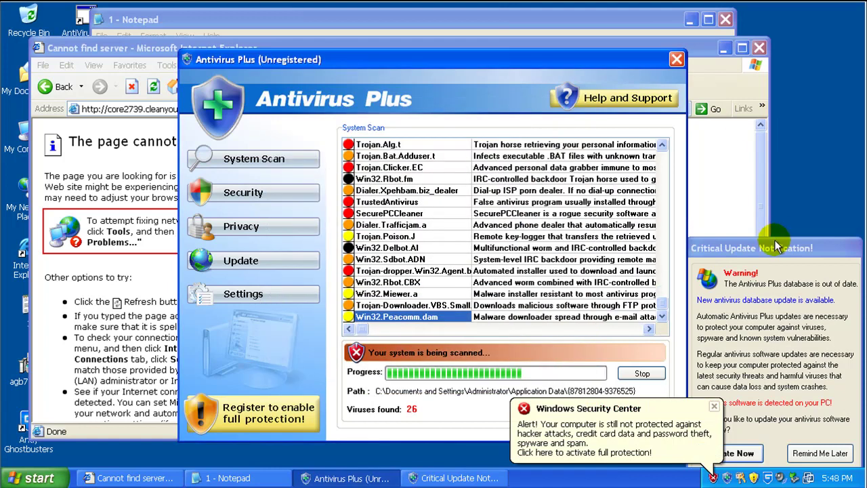
- Postpone the critical update, stop the fake scan, ignore the 32 threats and close Antivirus Plus
{"action": "left_click", "coordinate": [803, 454]}
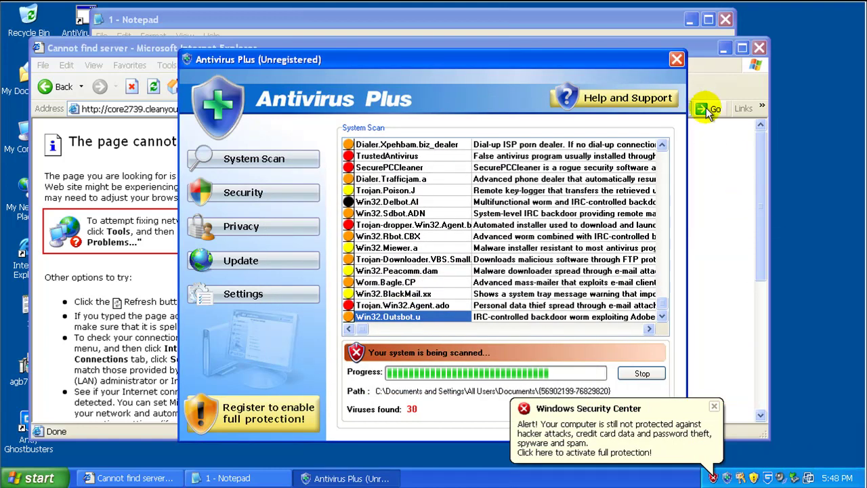
{"action": "left_click", "coordinate": [651, 377]}
{"action": "left_click", "coordinate": [637, 373]}
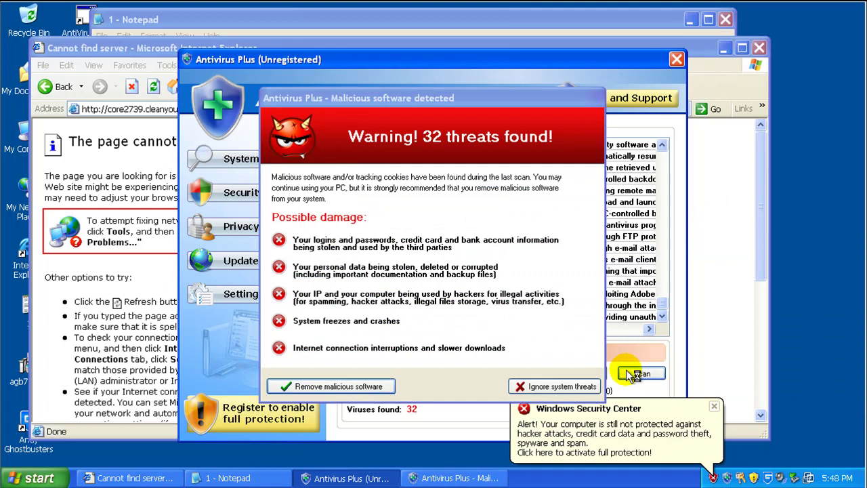
{"action": "left_click", "coordinate": [555, 388]}
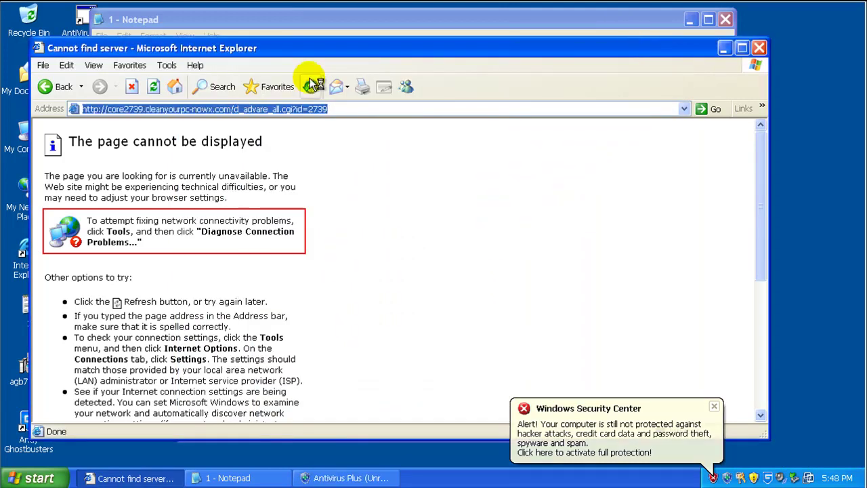
- Select the X-Force Generator line, then close Windows Police Pro via Continue Evaluating and continue unprotected
{"action": "left_click", "coordinate": [283, 34]}
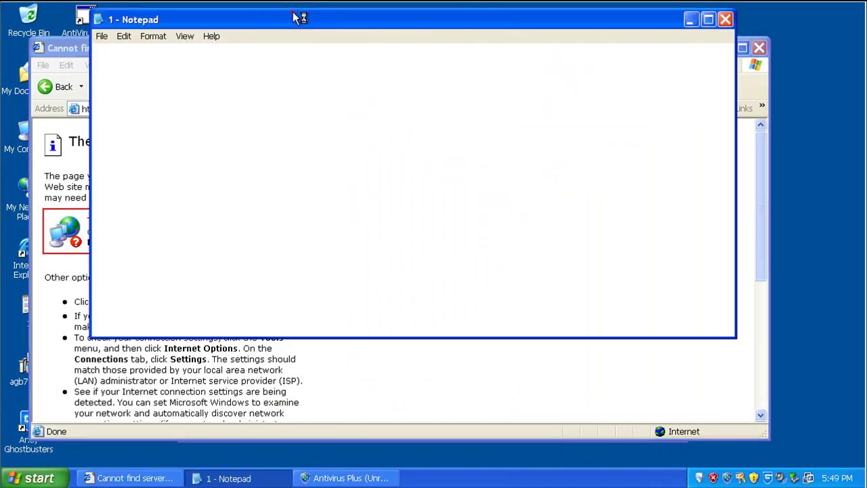
{"action": "double_click", "coordinate": [233, 214]}
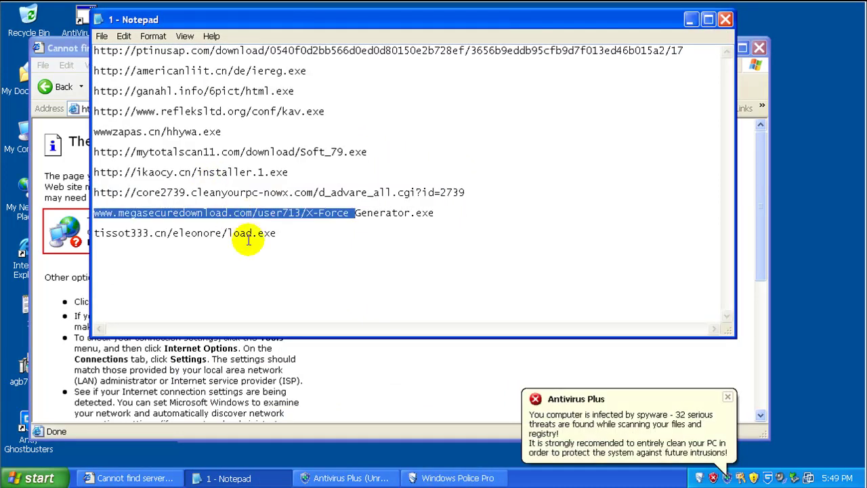
{"action": "left_click", "coordinate": [451, 478]}
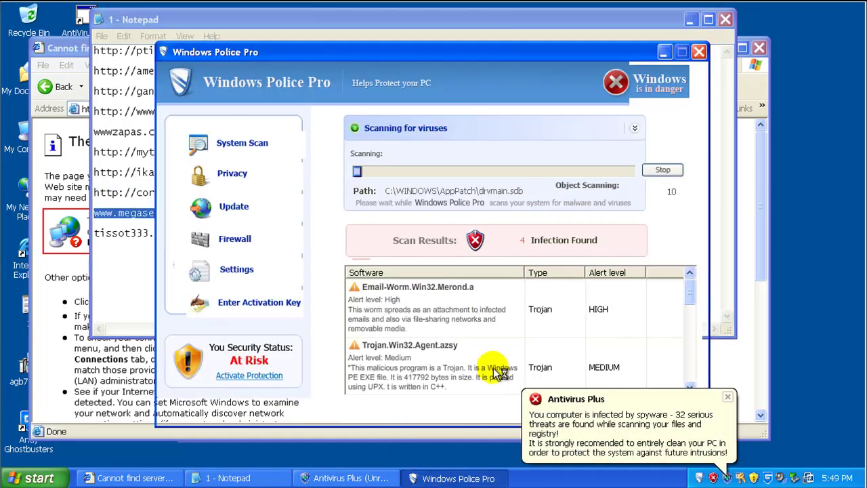
{"action": "left_click", "coordinate": [698, 53]}
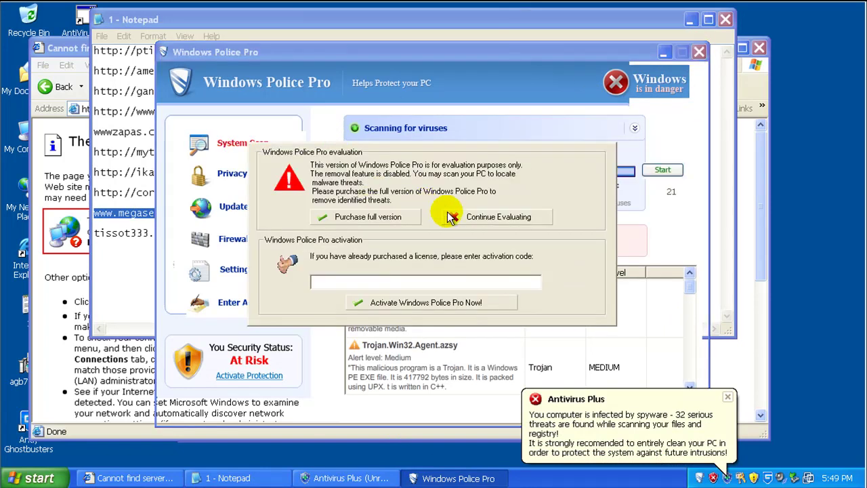
{"action": "left_click", "coordinate": [501, 216]}
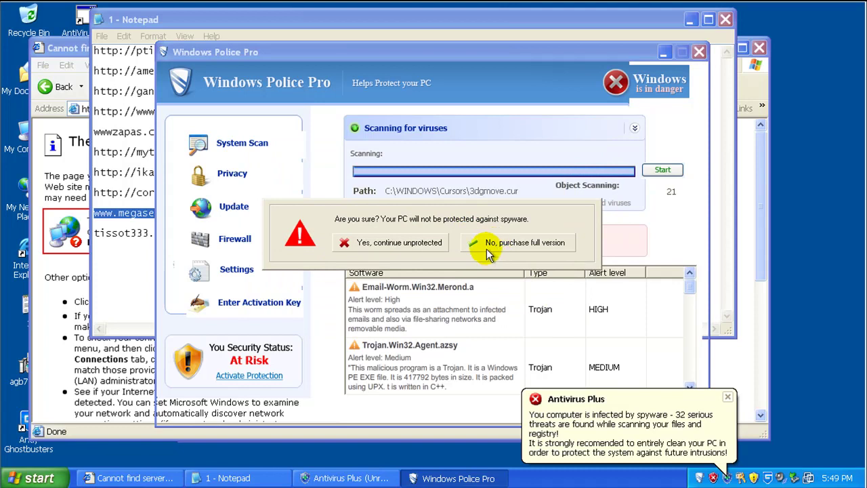
{"action": "left_click", "coordinate": [426, 245]}
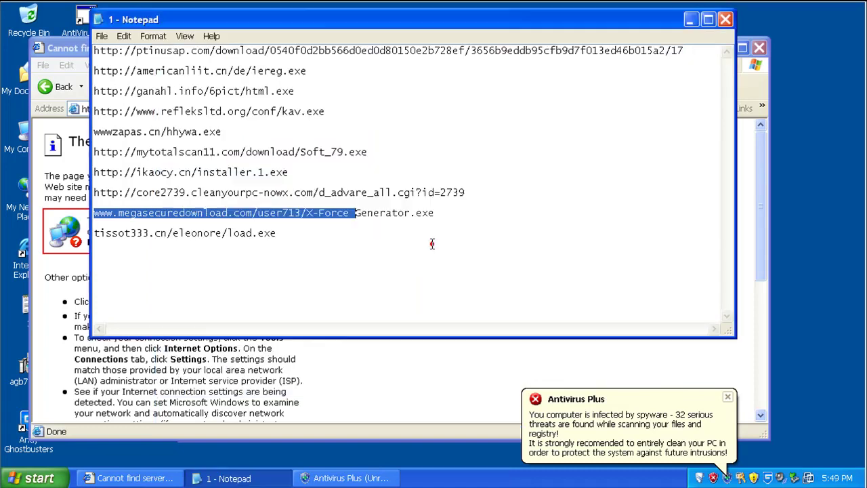
- Copy the full X-Force Generator.exe URL line from Notepad
{"action": "left_click", "coordinate": [258, 213]}
{"action": "right_click", "coordinate": [258, 213]}
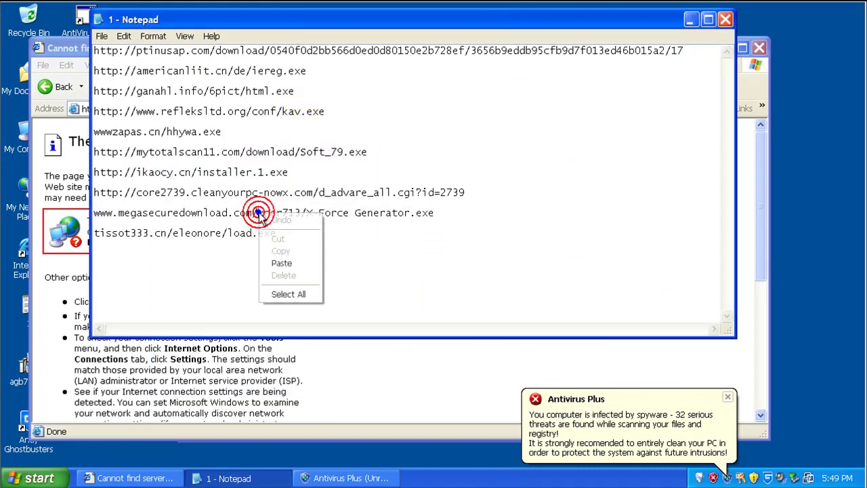
{"action": "left_click", "coordinate": [447, 215]}
{"action": "left_click", "coordinate": [97, 216], "text": "shift"}
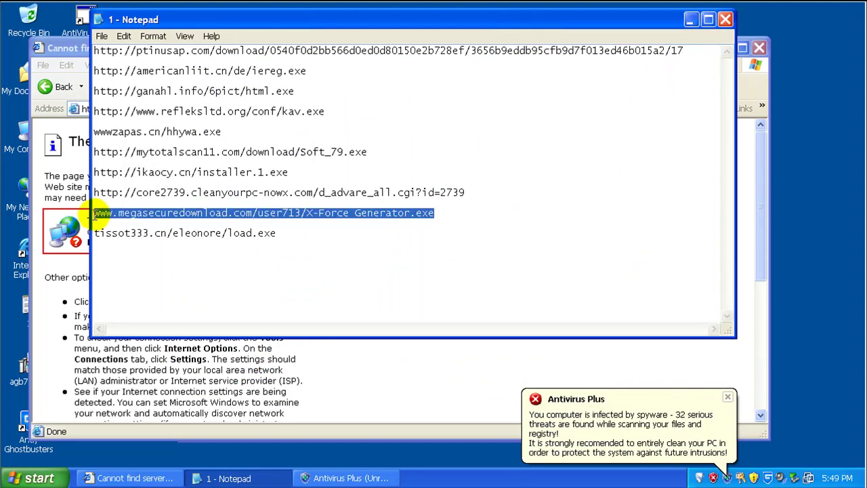
{"action": "right_click", "coordinate": [108, 224]}
{"action": "left_click", "coordinate": [138, 252]}
- Load the X-Force Generator URL in IE and run the downloaded file despite the warning
{"action": "left_click", "coordinate": [51, 48]}
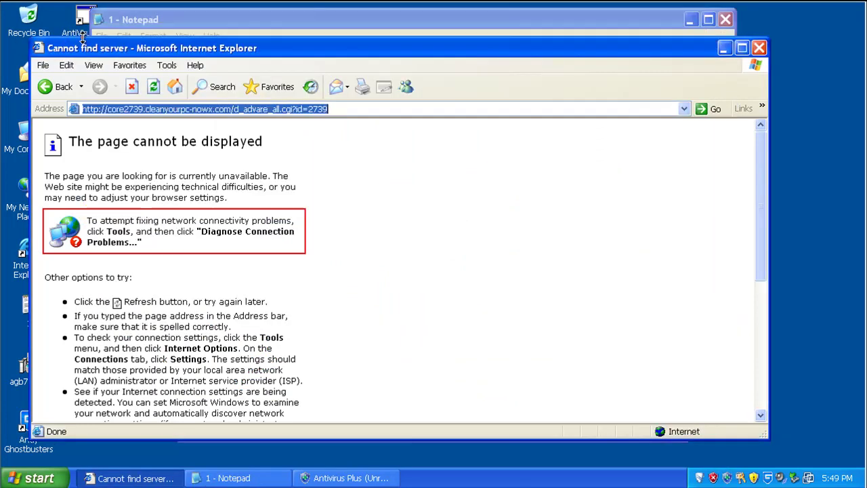
{"action": "right_click", "coordinate": [177, 111]}
{"action": "left_click", "coordinate": [200, 157]}
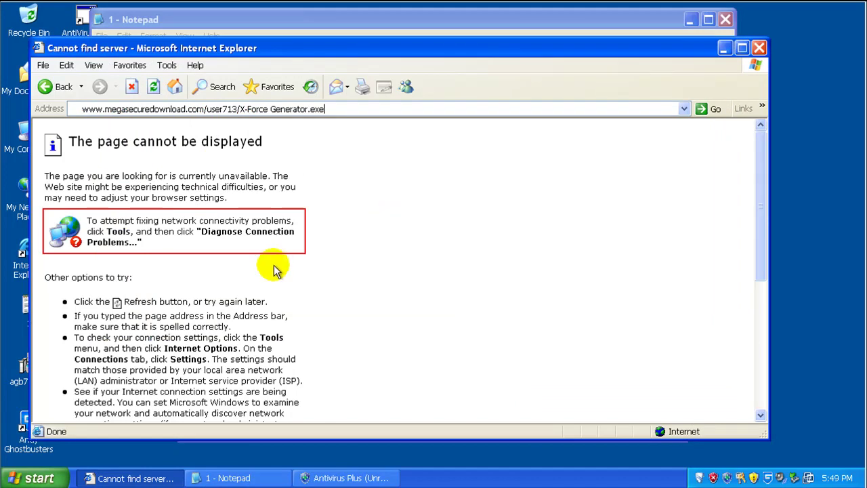
{"action": "key", "text": "Return"}
{"action": "left_click", "coordinate": [413, 251]}
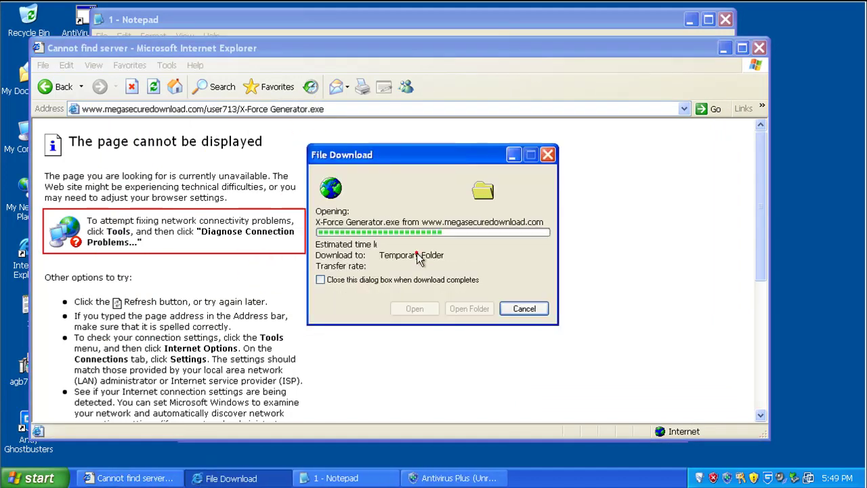
{"action": "left_click", "coordinate": [498, 251]}
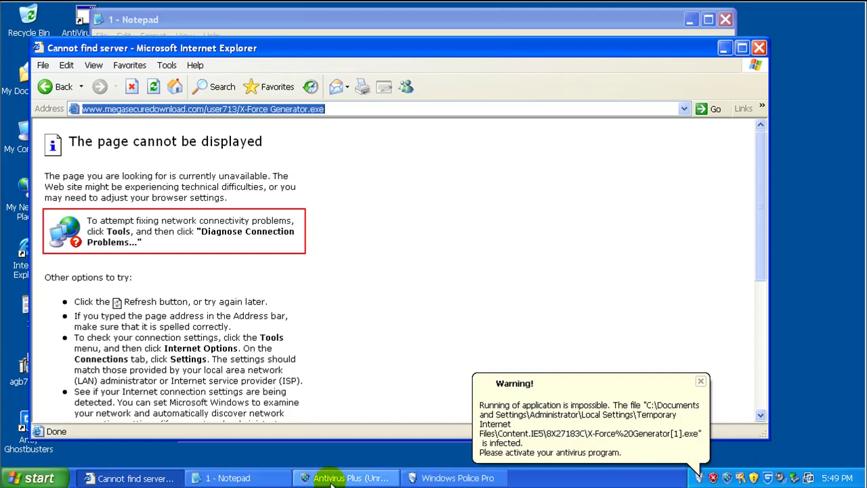
- Copy the tissot333 URL from the Notepad list
{"action": "left_click", "coordinate": [230, 477]}
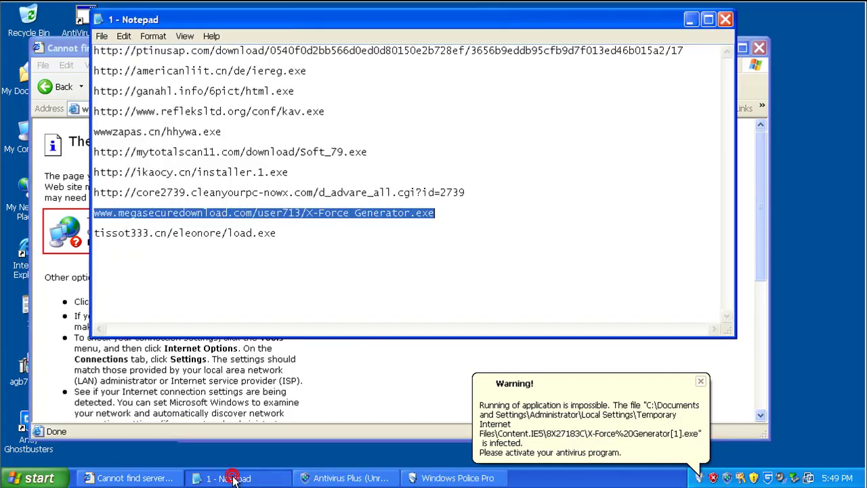
{"action": "double_click", "coordinate": [239, 232]}
{"action": "right_click", "coordinate": [239, 232]}
{"action": "left_click", "coordinate": [261, 269]}
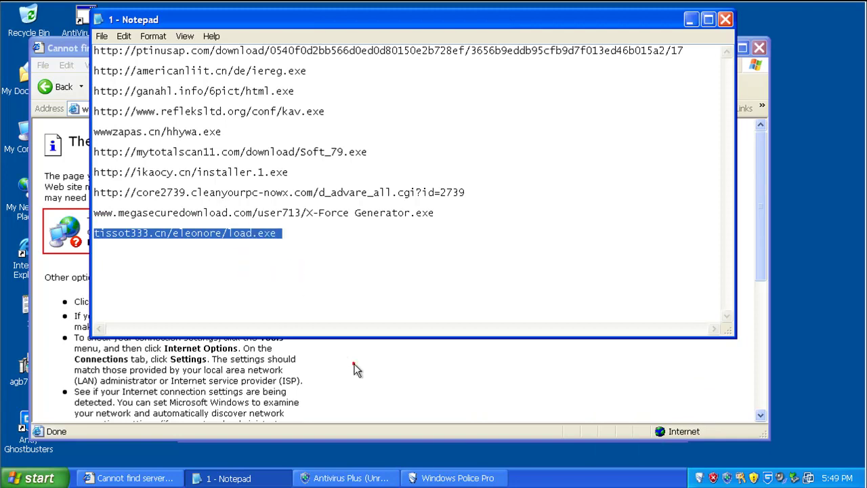
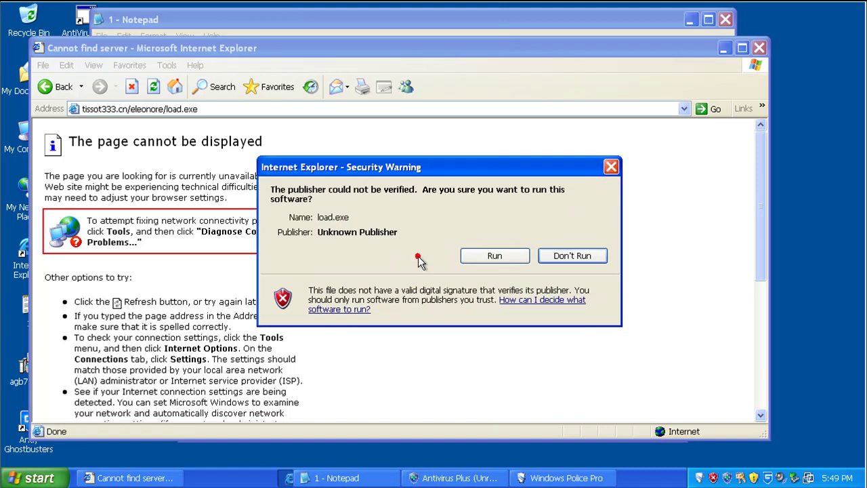
- Try running load.exe, dismiss the file-in-use error, and close Internet Explorer and Notepad
{"action": "left_click", "coordinate": [496, 257]}
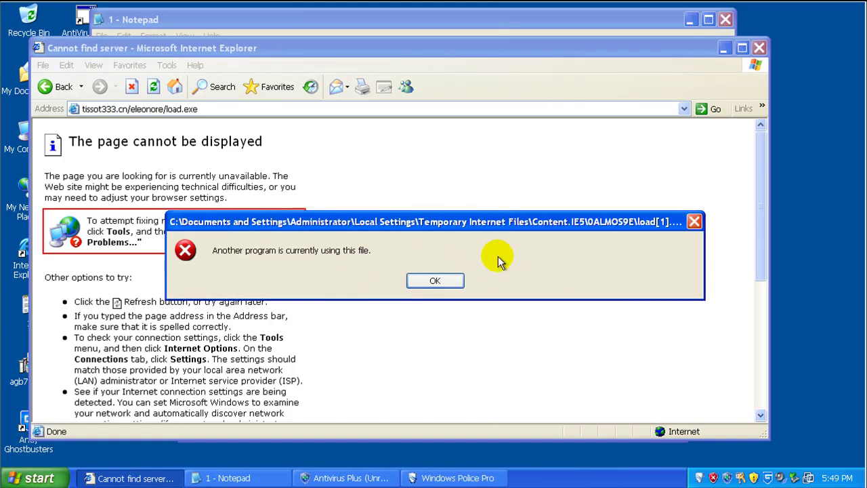
{"action": "left_click", "coordinate": [435, 280]}
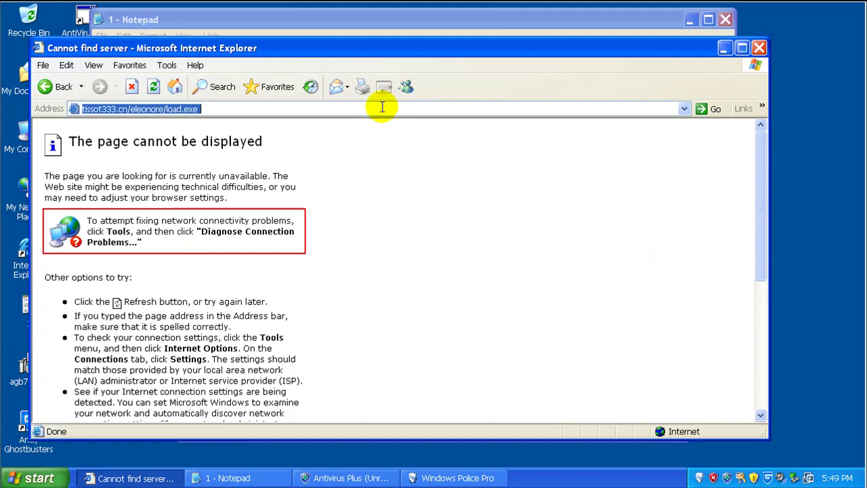
{"action": "left_click", "coordinate": [759, 47]}
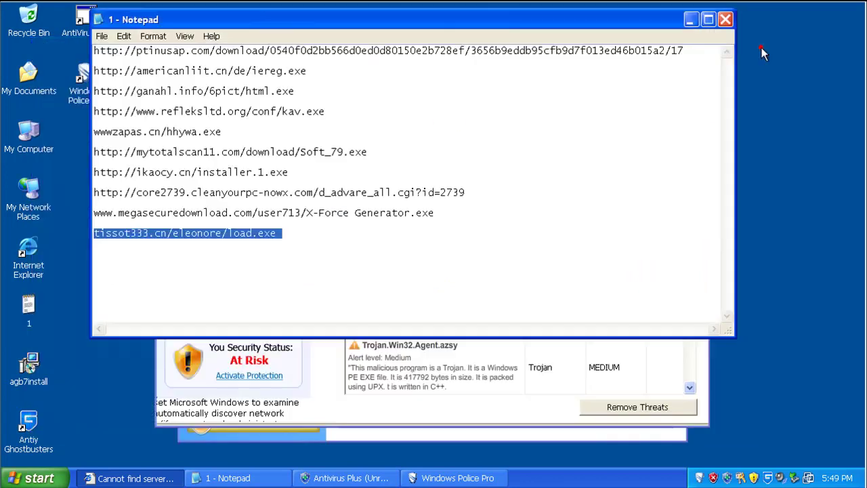
{"action": "left_click", "coordinate": [726, 19]}
- Close Windows Police Pro by declining purchase and continuing unprotected
{"action": "left_click", "coordinate": [700, 52]}
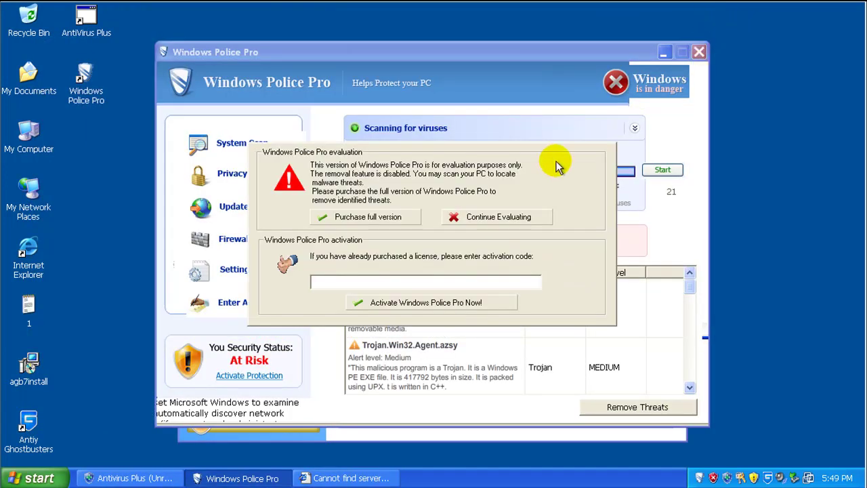
{"action": "left_click", "coordinate": [479, 224]}
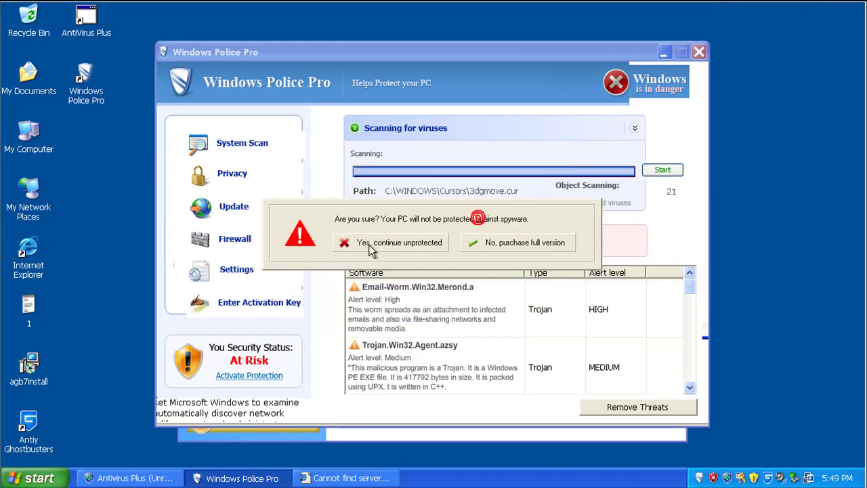
{"action": "left_click", "coordinate": [393, 246]}
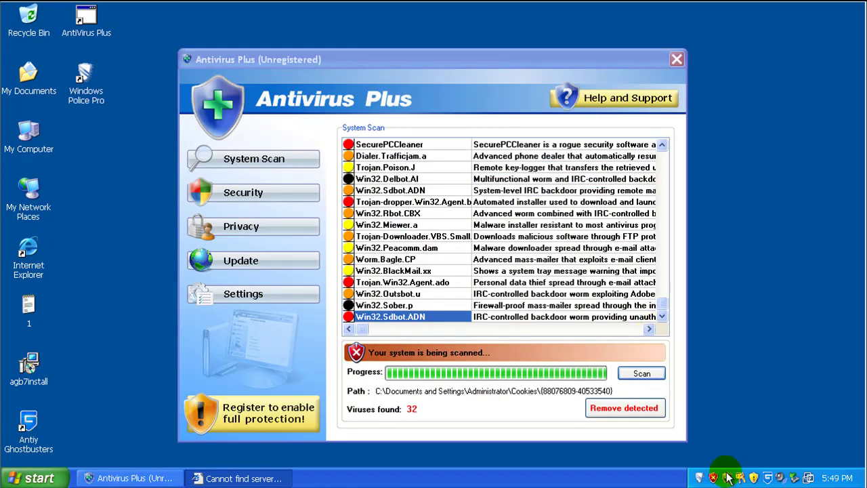
- Run a My Computer scan with D:\ excluded, finishing at 14393 files and 0 threats
{"action": "left_click", "coordinate": [768, 478]}
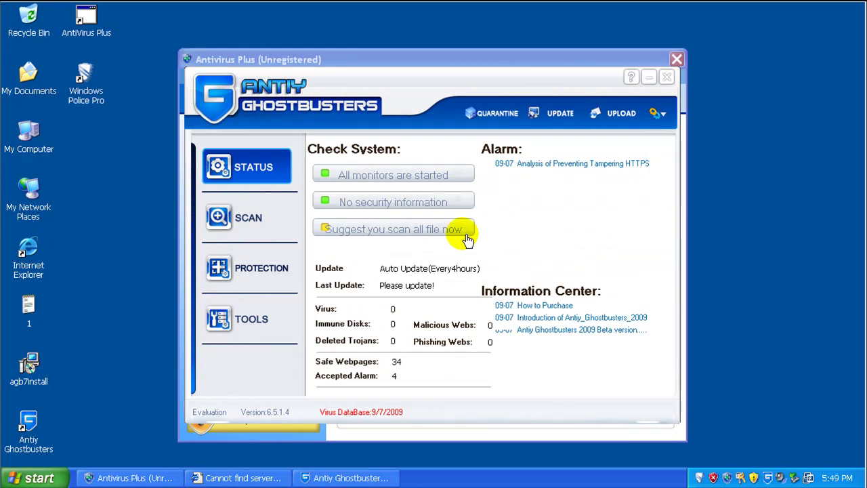
{"action": "left_click", "coordinate": [288, 223]}
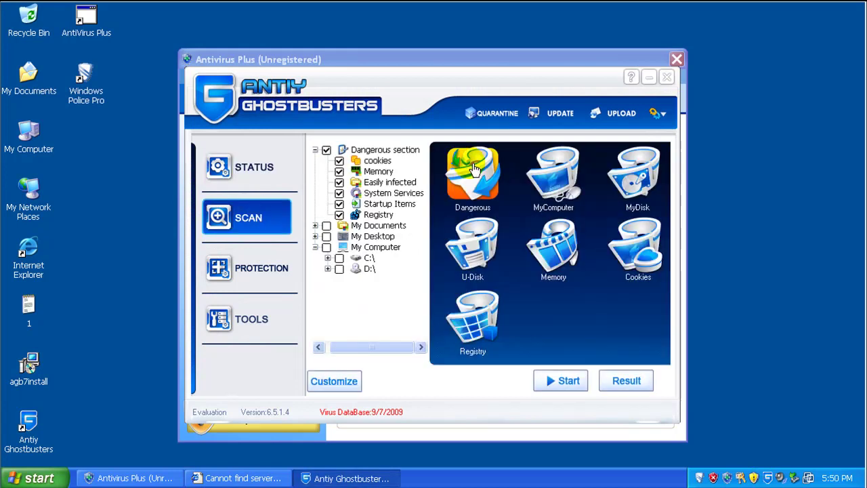
{"action": "left_click", "coordinate": [569, 177]}
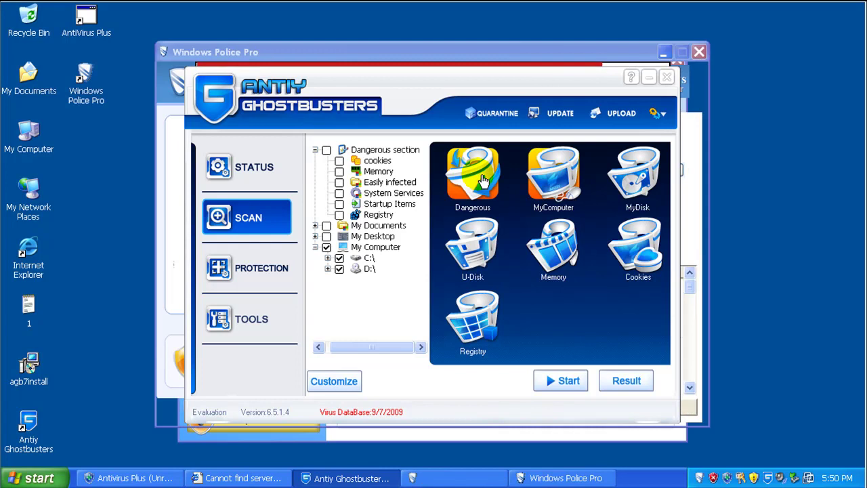
{"action": "left_click", "coordinate": [326, 248]}
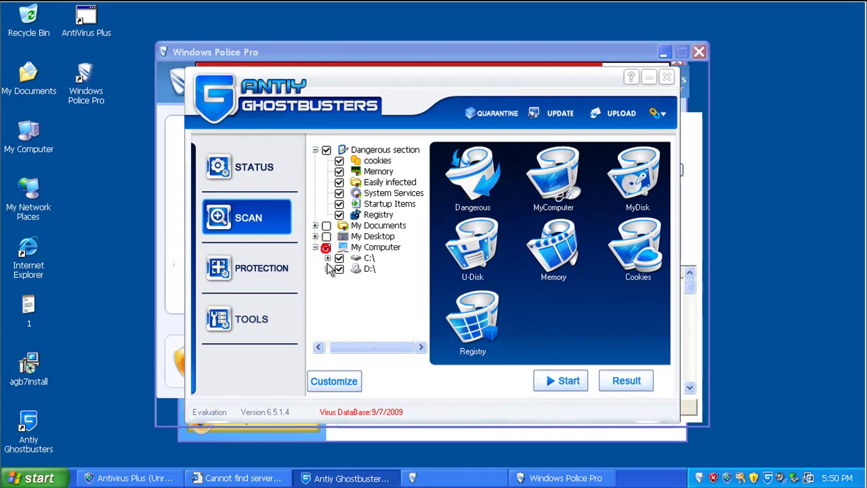
{"action": "left_click", "coordinate": [338, 269]}
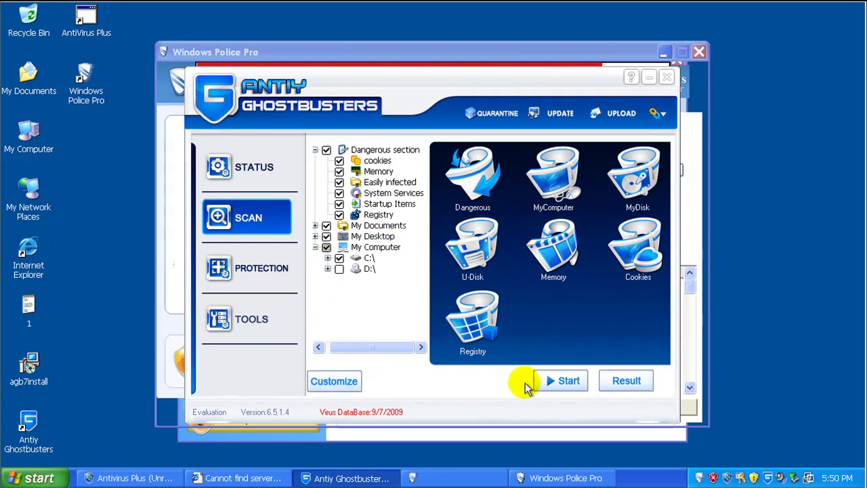
{"action": "left_click", "coordinate": [561, 382]}
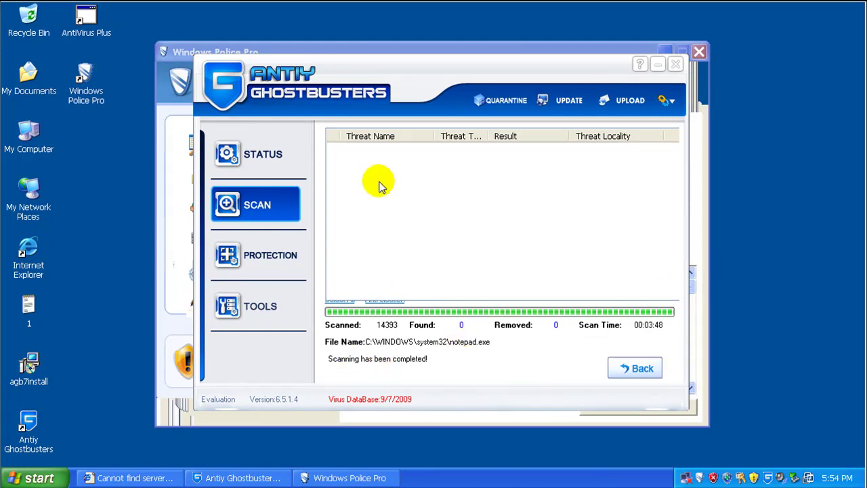
- Browse the Protection, Scan and Tools pages, returning to Status in between
{"action": "left_click", "coordinate": [290, 264]}
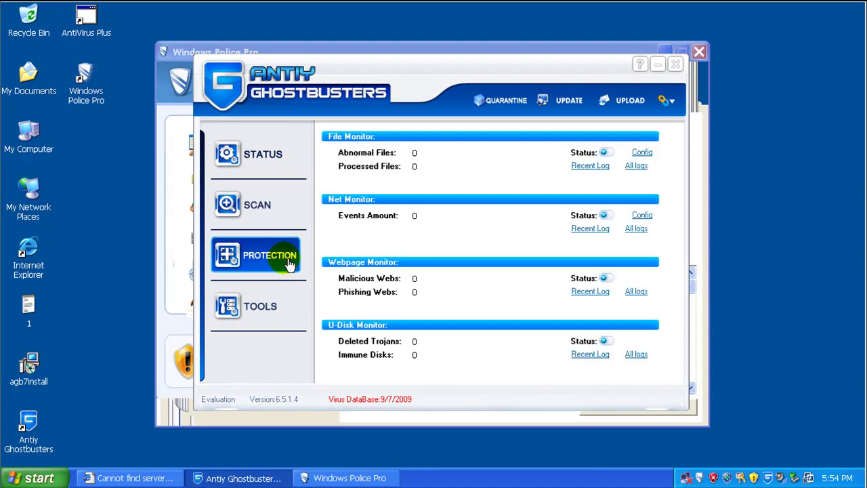
{"action": "left_click", "coordinate": [263, 149]}
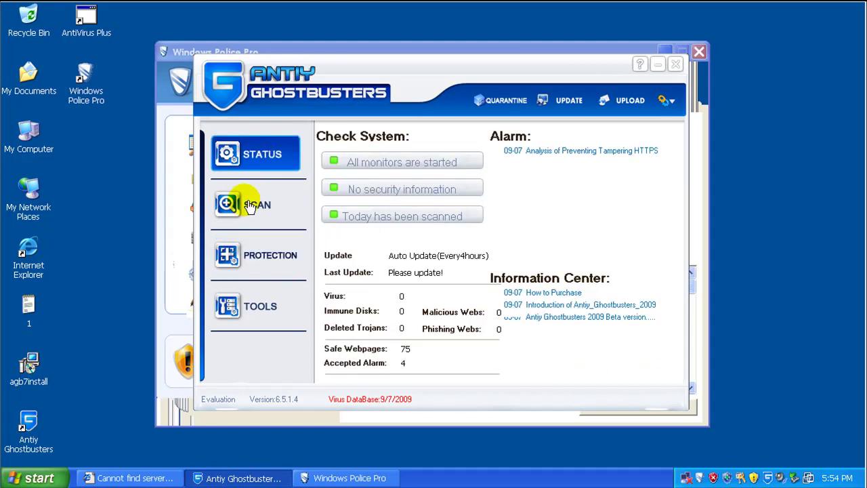
{"action": "left_click", "coordinate": [249, 205]}
{"action": "left_click", "coordinate": [278, 158]}
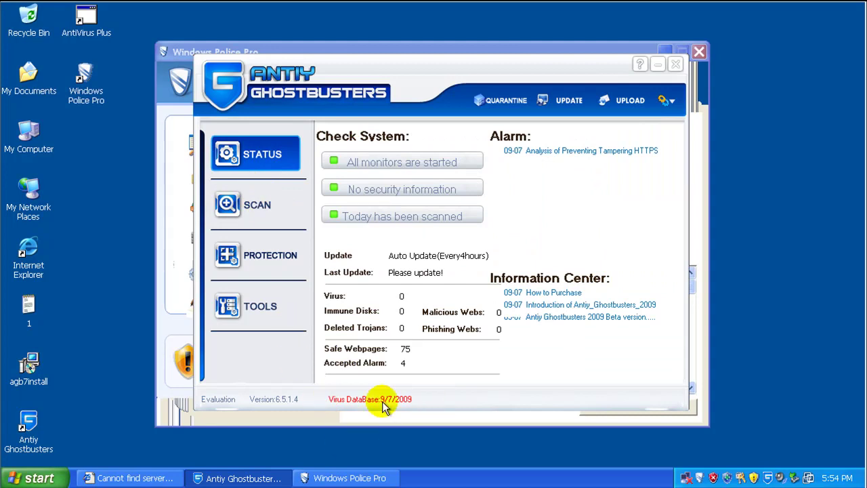
{"action": "left_click", "coordinate": [263, 304]}
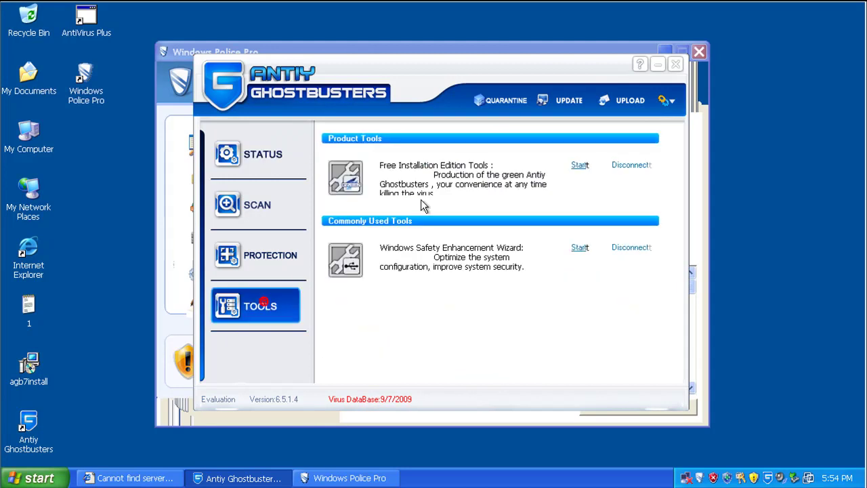
- Open Config from the gear menu, return to Status, and close the window
{"action": "left_click", "coordinate": [665, 101]}
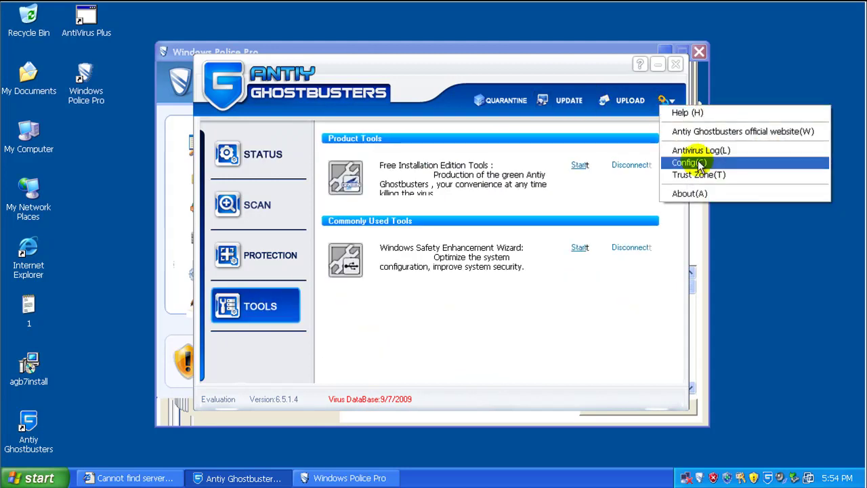
{"action": "left_click", "coordinate": [700, 163]}
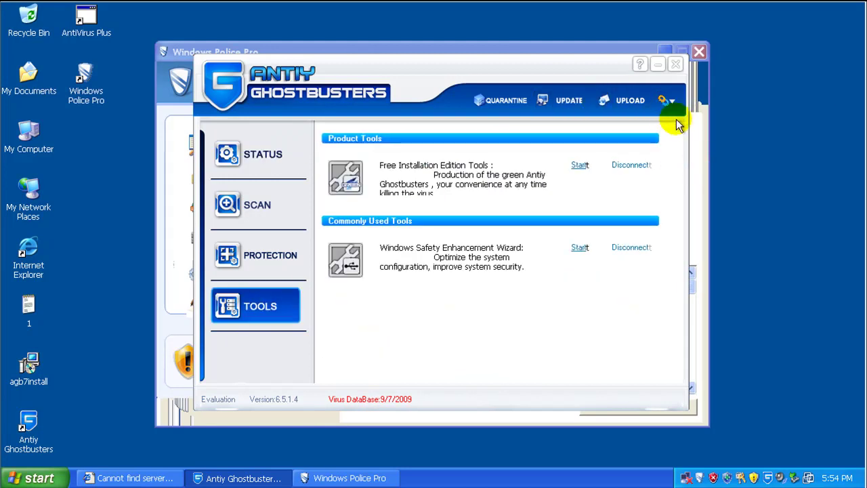
{"action": "left_click", "coordinate": [263, 169]}
{"action": "left_click", "coordinate": [675, 65]}
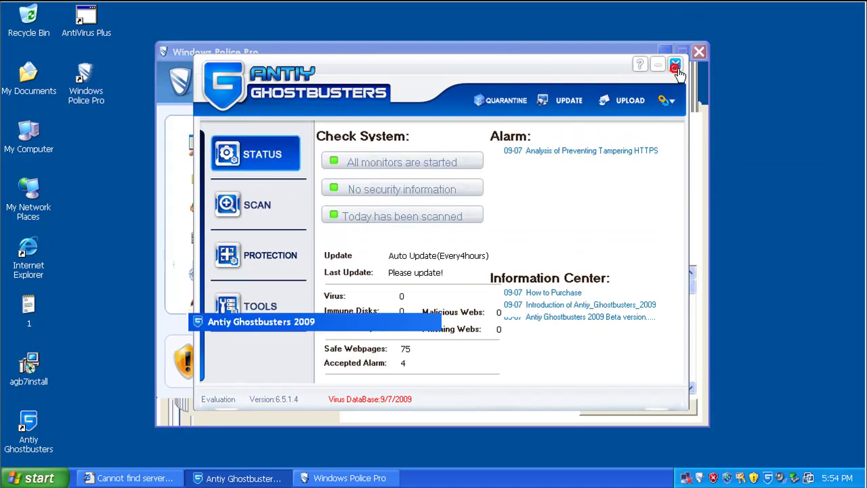
- Reopen Antiy Ghostbusters from the tray, open Config, and bring it back in front of Windows Police Pro
{"action": "double_click", "coordinate": [768, 478]}
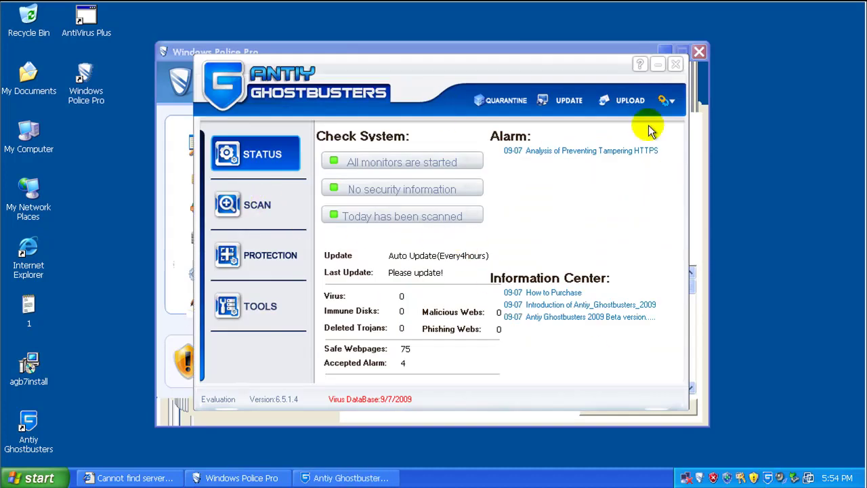
{"action": "left_click", "coordinate": [668, 100]}
{"action": "left_click", "coordinate": [691, 154]}
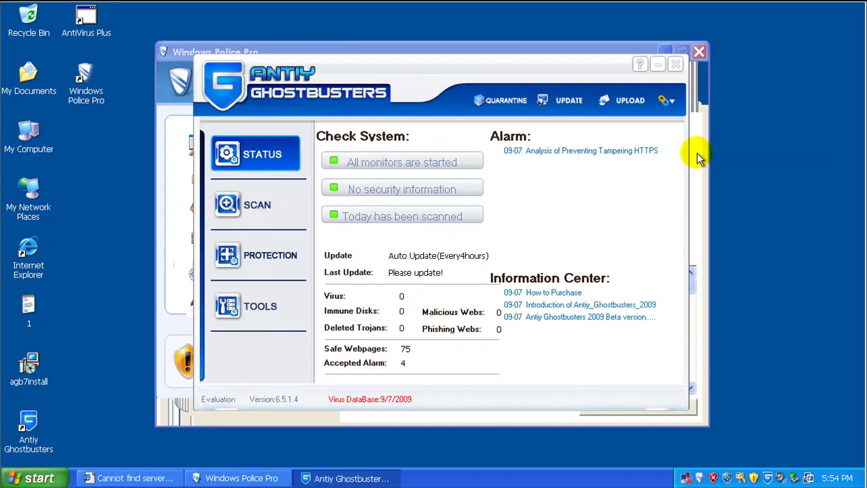
{"action": "left_click", "coordinate": [216, 478]}
{"action": "left_click", "coordinate": [332, 479]}
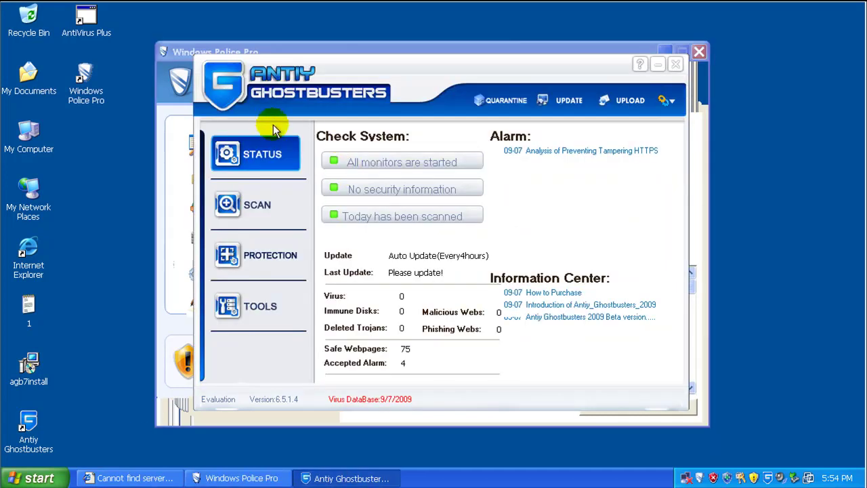
- Browse Scan options, cancel the custom scan manager, view Protection and Tools, then return to Status
{"action": "left_click", "coordinate": [270, 202]}
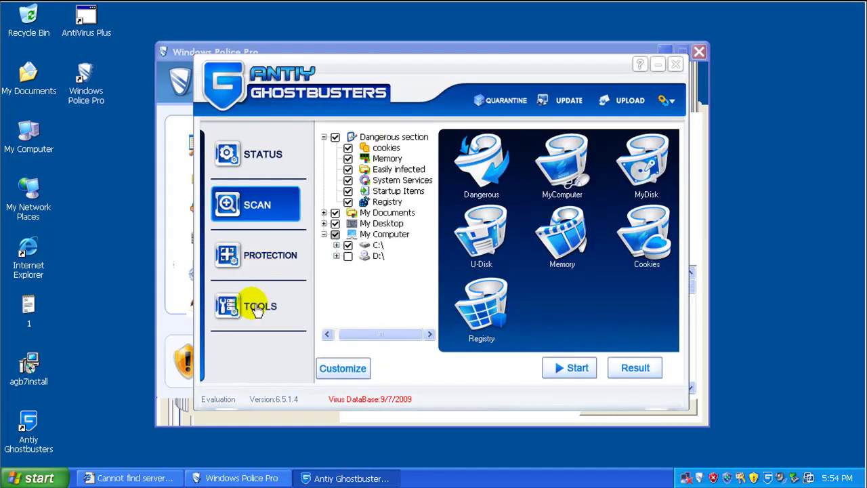
{"action": "left_click", "coordinate": [342, 367]}
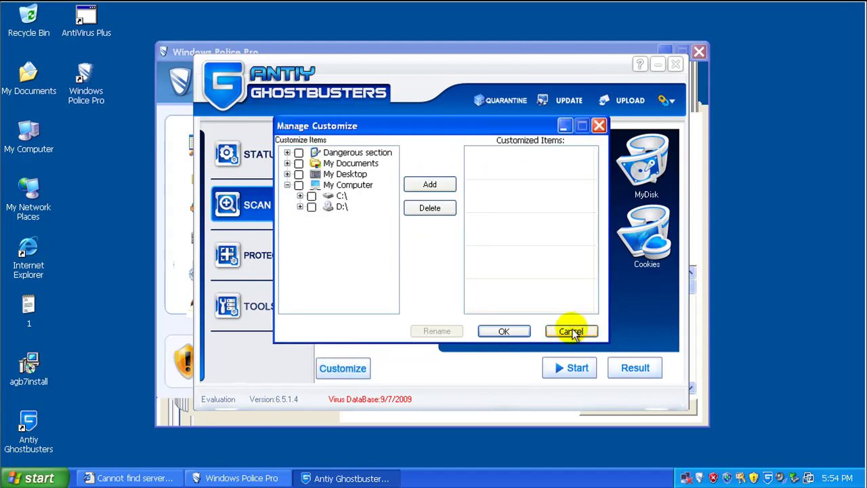
{"action": "left_click", "coordinate": [572, 332]}
{"action": "left_click", "coordinate": [270, 257]}
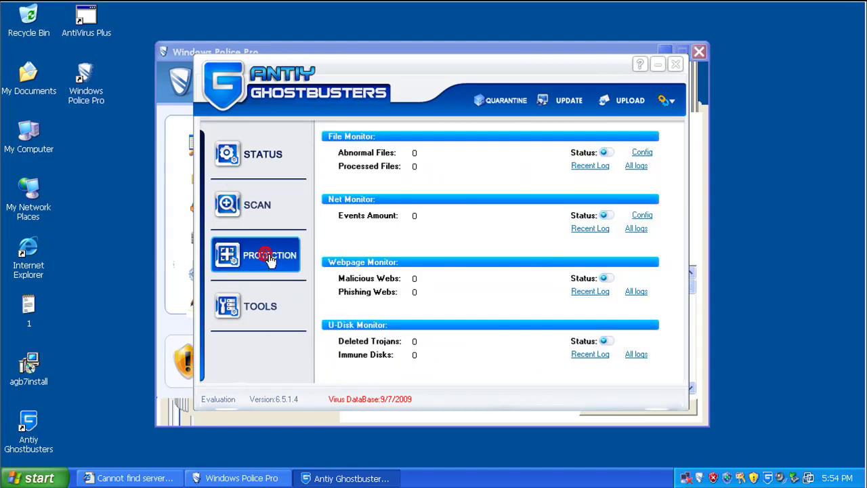
{"action": "left_click", "coordinate": [235, 309]}
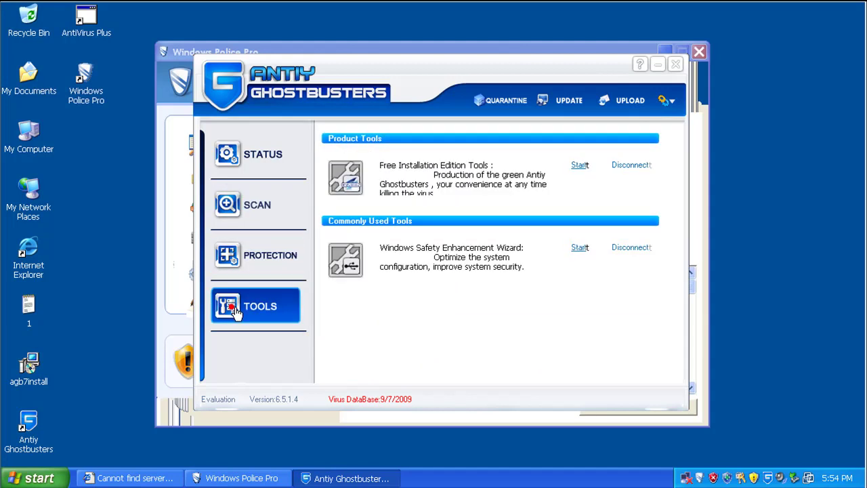
{"action": "left_click", "coordinate": [262, 160]}
- Check the antivirus log and trust zone settings, then dismiss the Security Warning balloon
{"action": "left_click", "coordinate": [668, 102]}
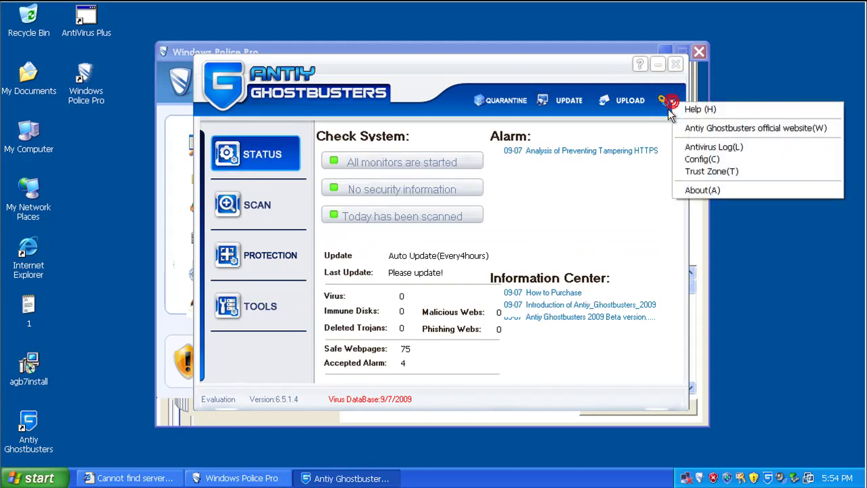
{"action": "left_click", "coordinate": [732, 150]}
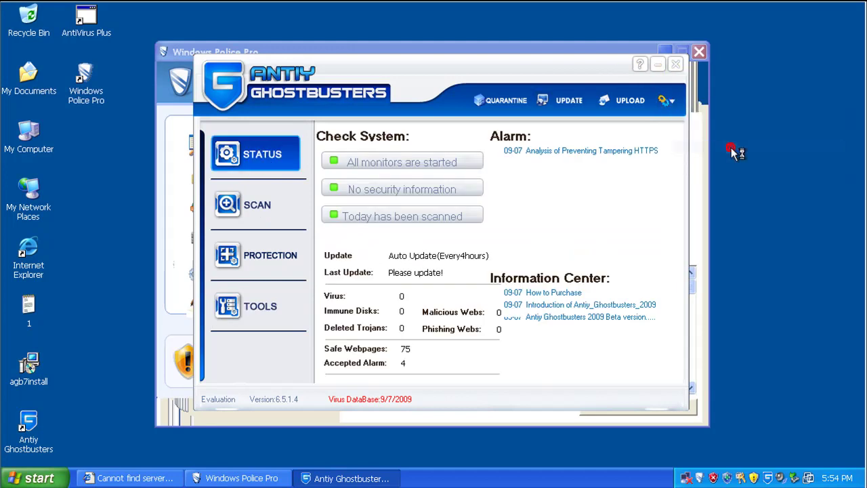
{"action": "left_click", "coordinate": [669, 103]}
{"action": "left_click", "coordinate": [687, 170]}
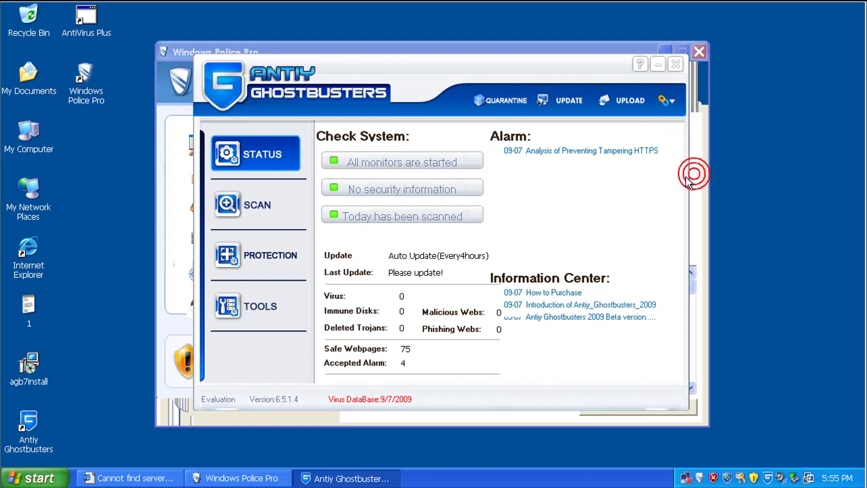
{"action": "left_click", "coordinate": [676, 119]}
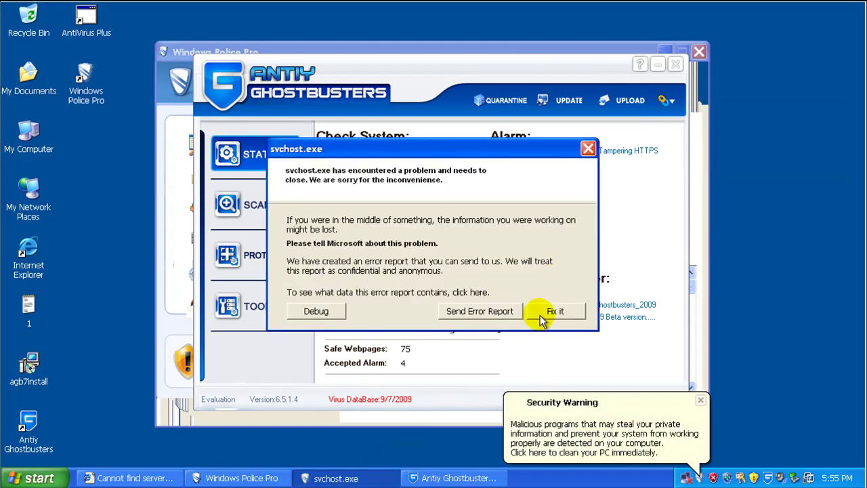
{"action": "left_click", "coordinate": [652, 185]}
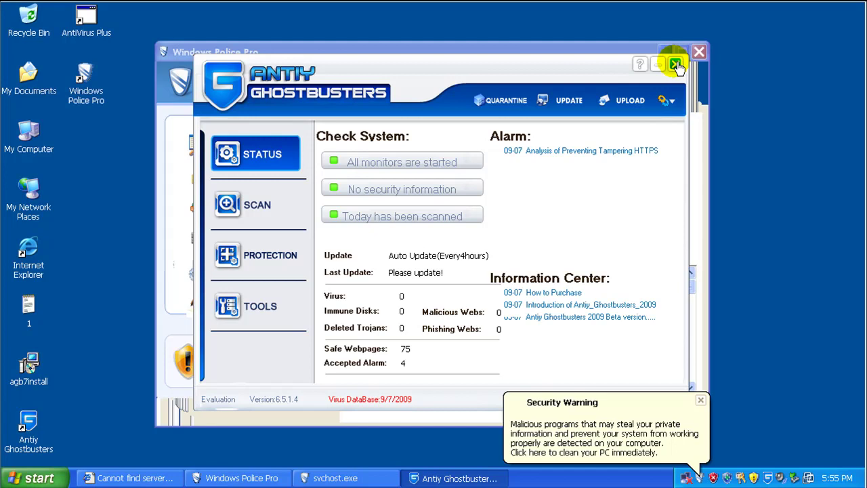
{"action": "left_click", "coordinate": [701, 400]}
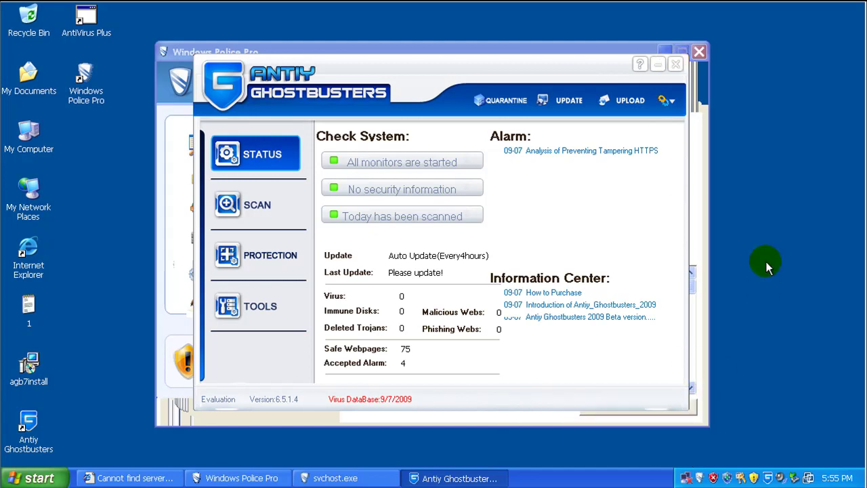